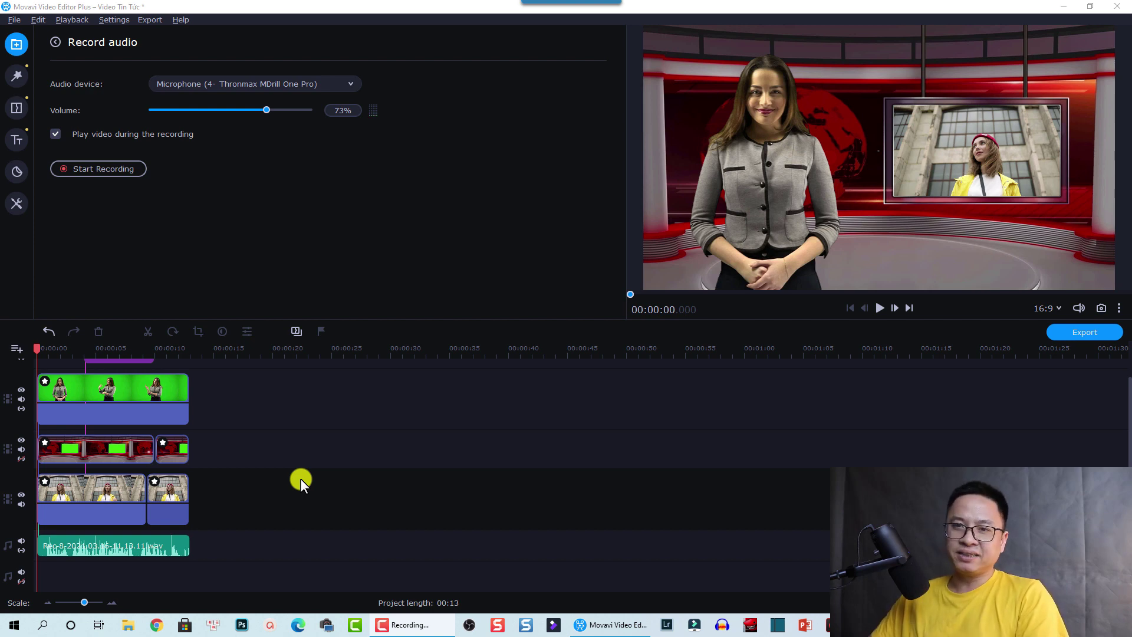
Step: Examine the existing news project's timeline, including the title, green-screen presenter, newsroom and street clips, and the voice recording
scroll(168, 458, "up", 3)
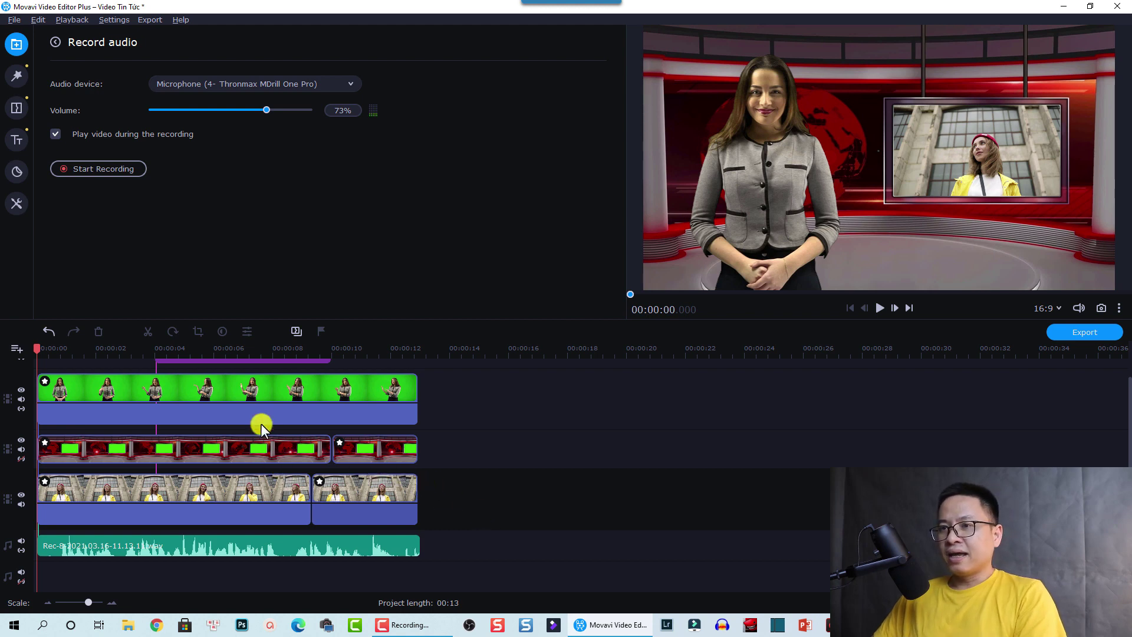
left_click(201, 341)
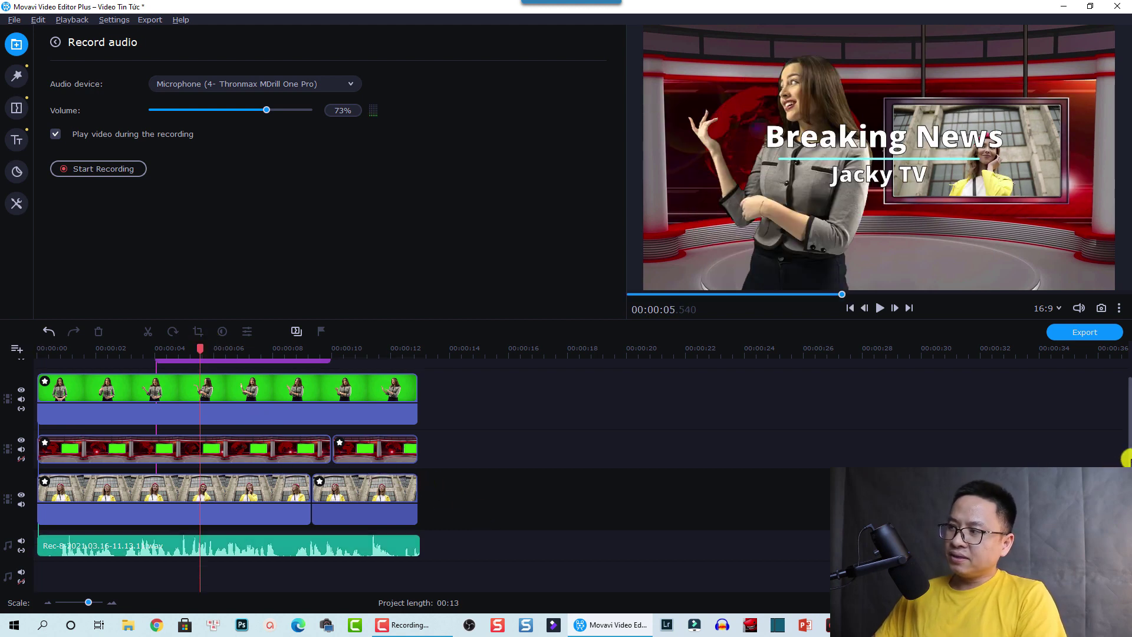
scroll(1126, 458, "up", 1)
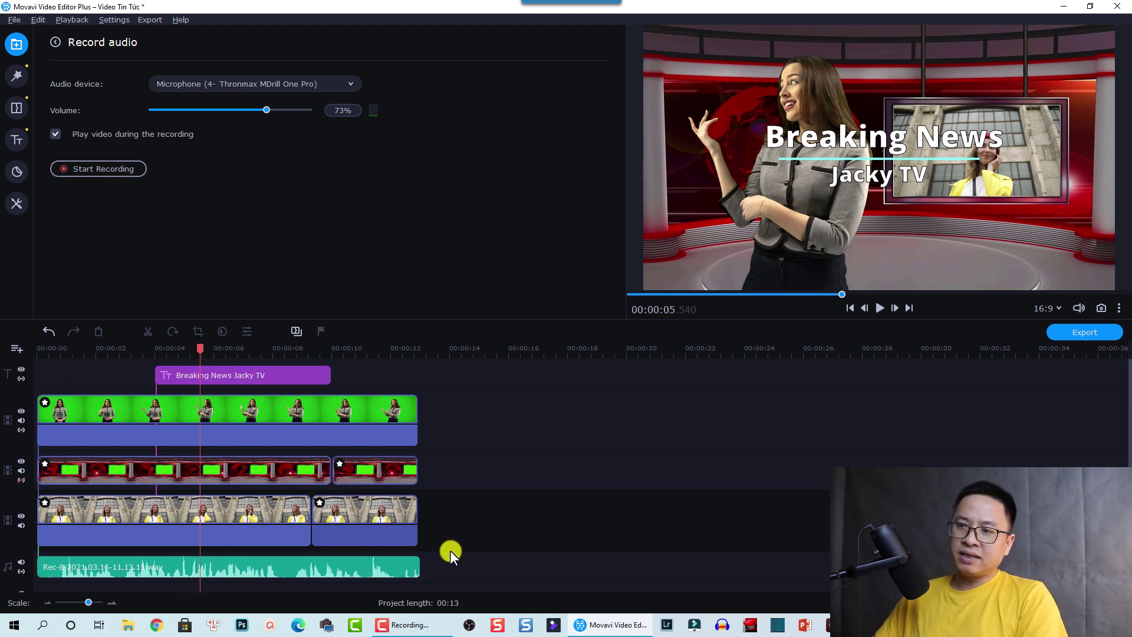
scroll(439, 563, "down", 1)
left_click_drag(444, 537, 71, 575)
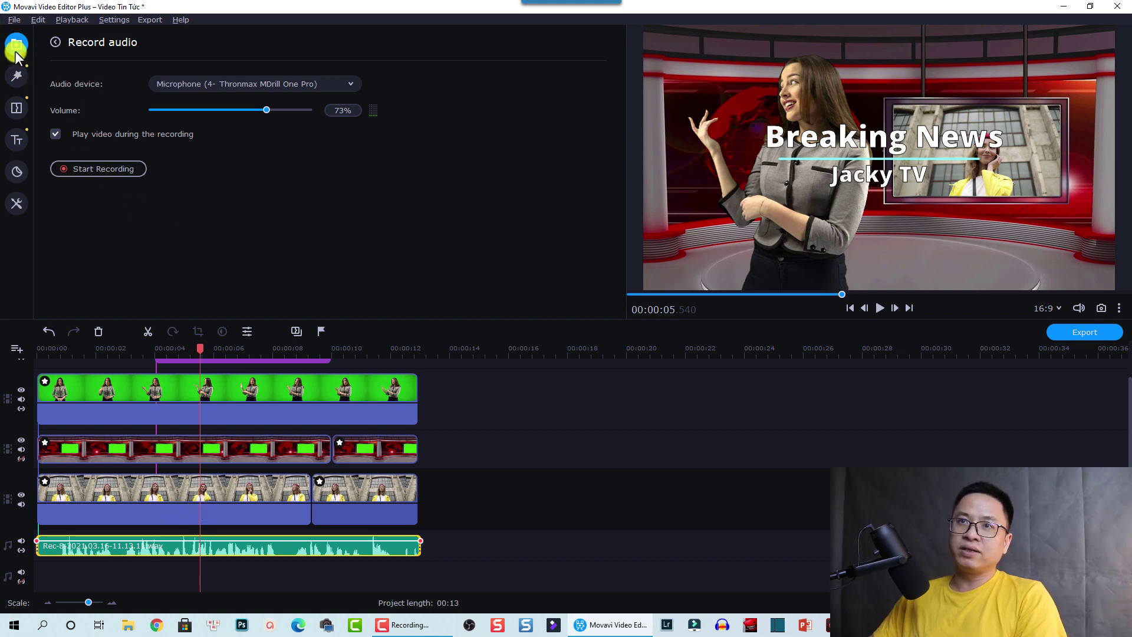
left_click(54, 42)
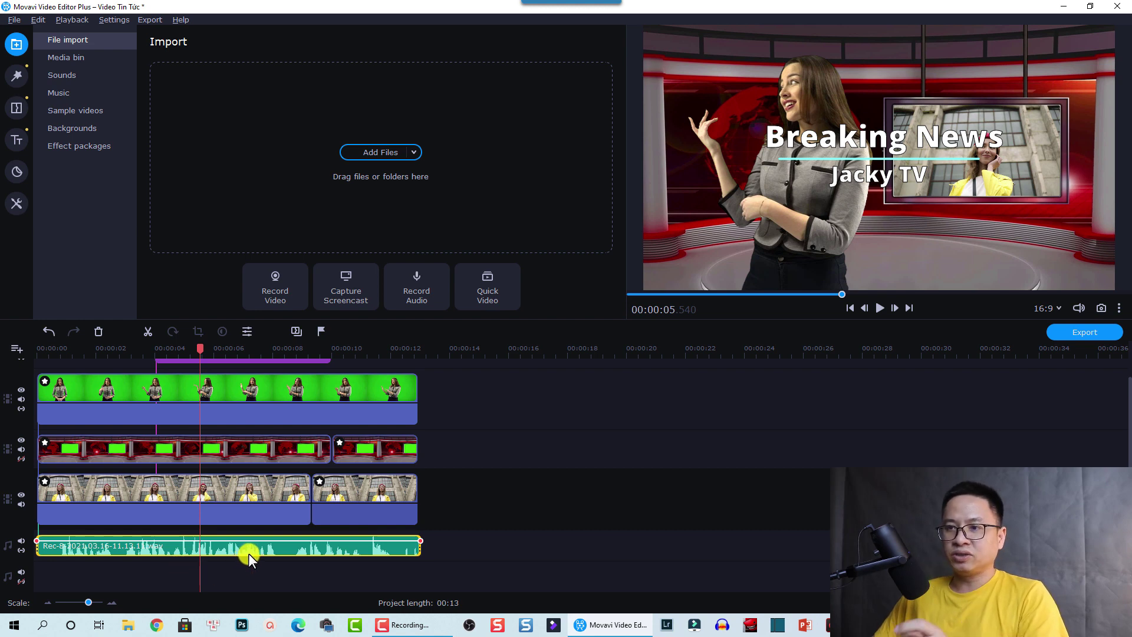
left_click(239, 491)
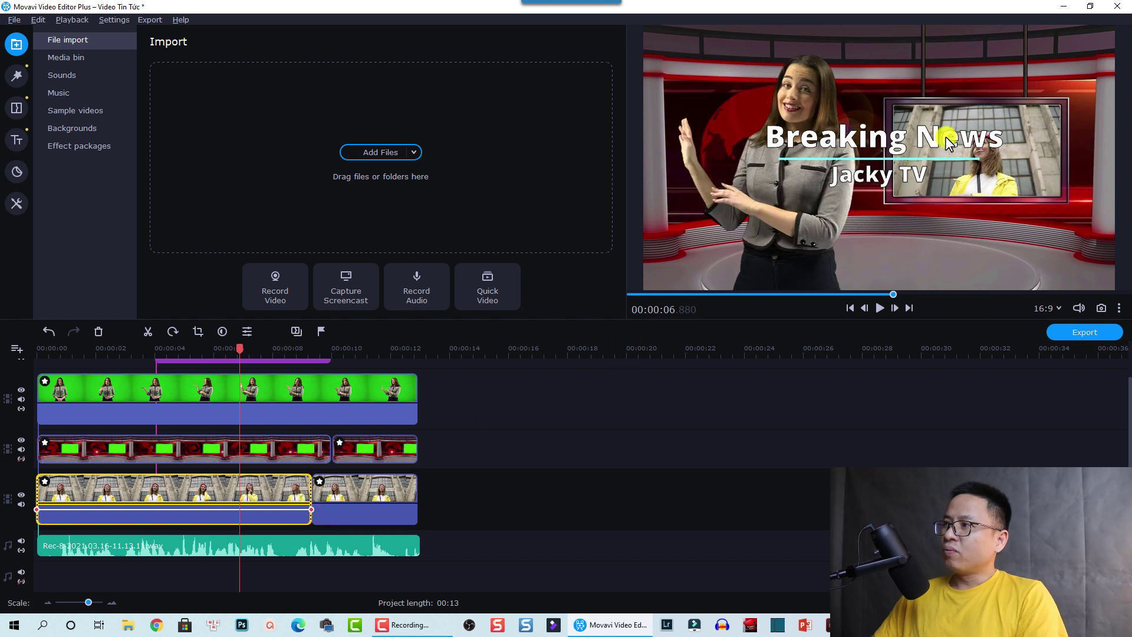
left_click(948, 186)
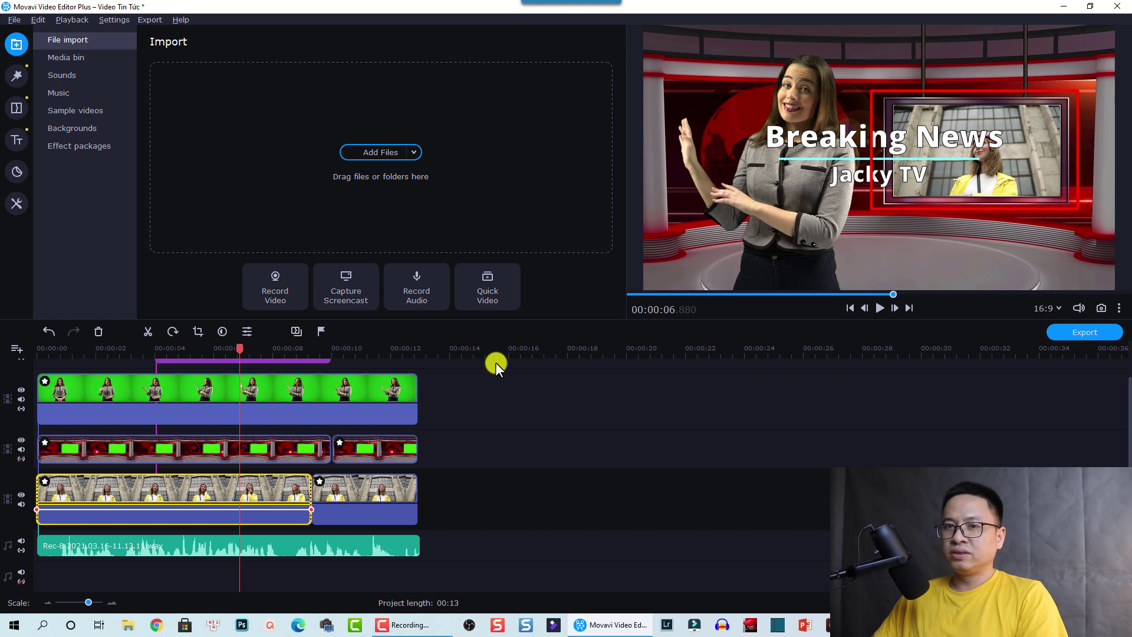
left_click(239, 496)
left_click(155, 495)
left_click(159, 448)
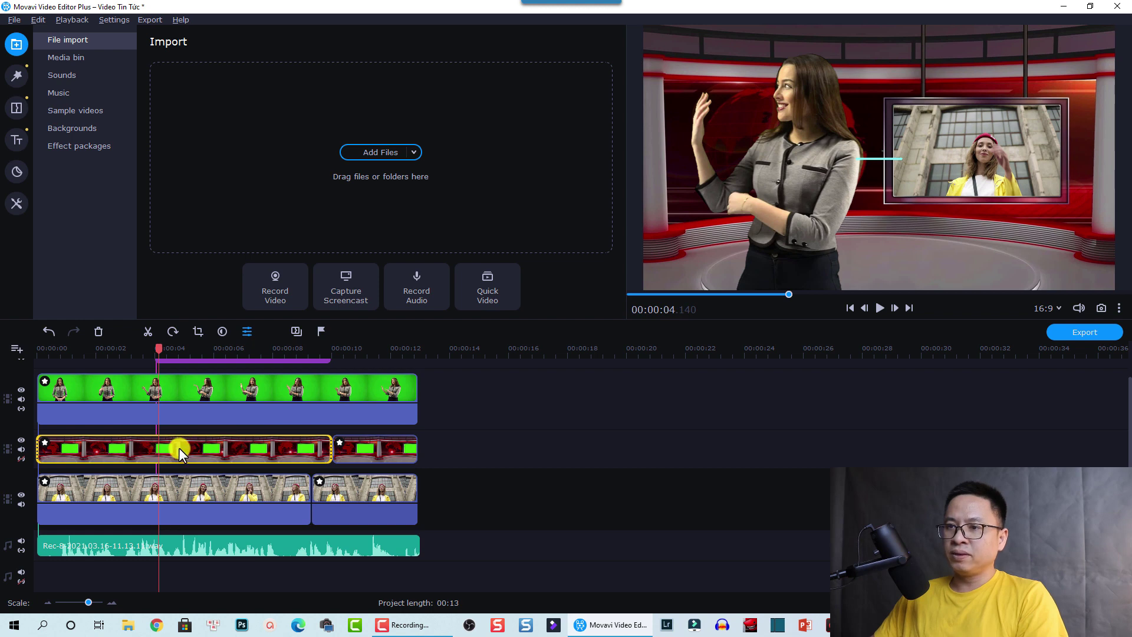
left_click(164, 390)
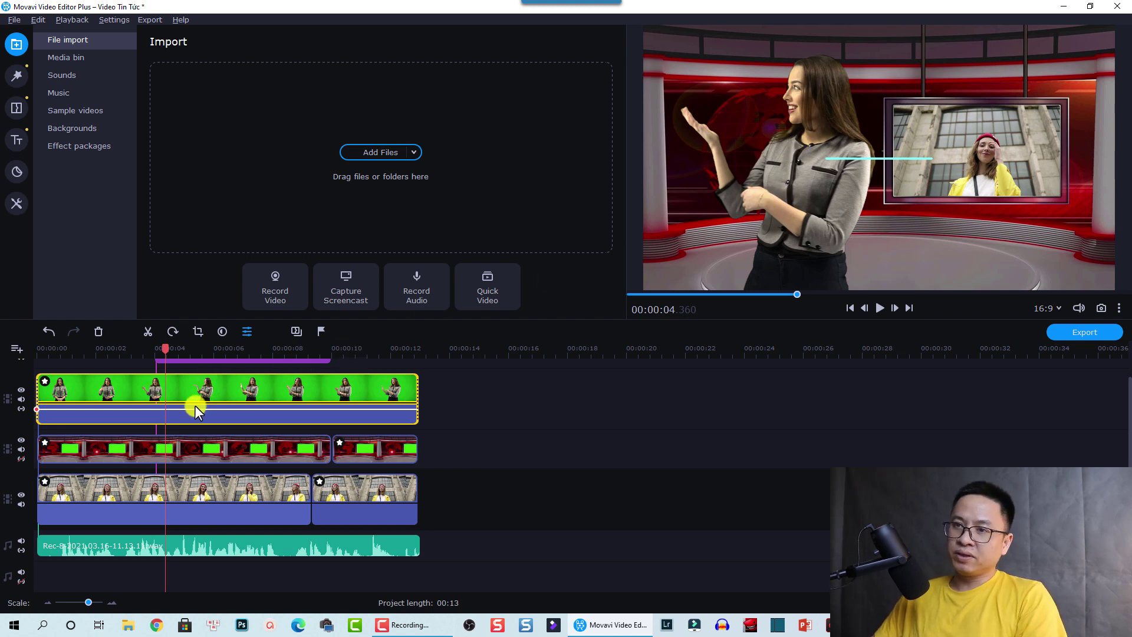
left_click(202, 450)
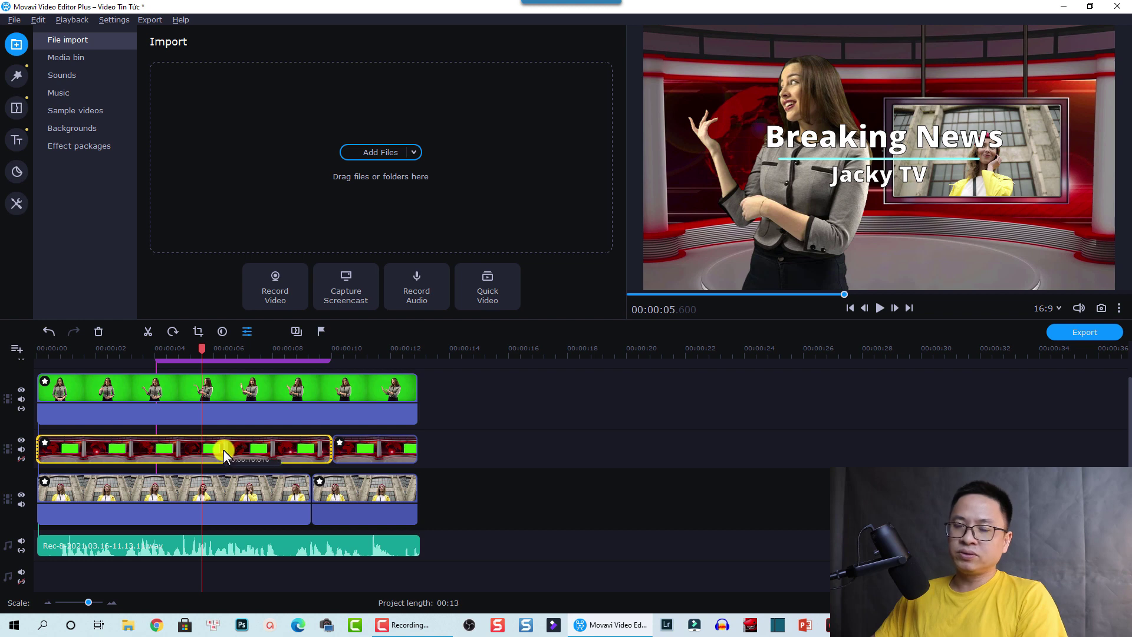
left_click(236, 358)
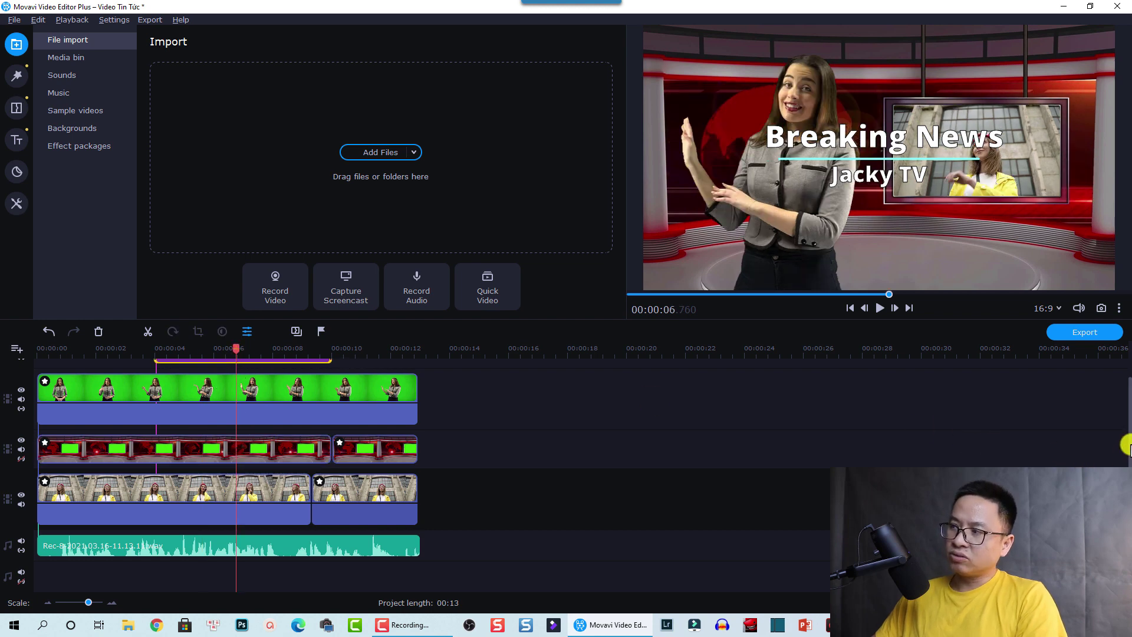
scroll(1127, 445, "up", 1)
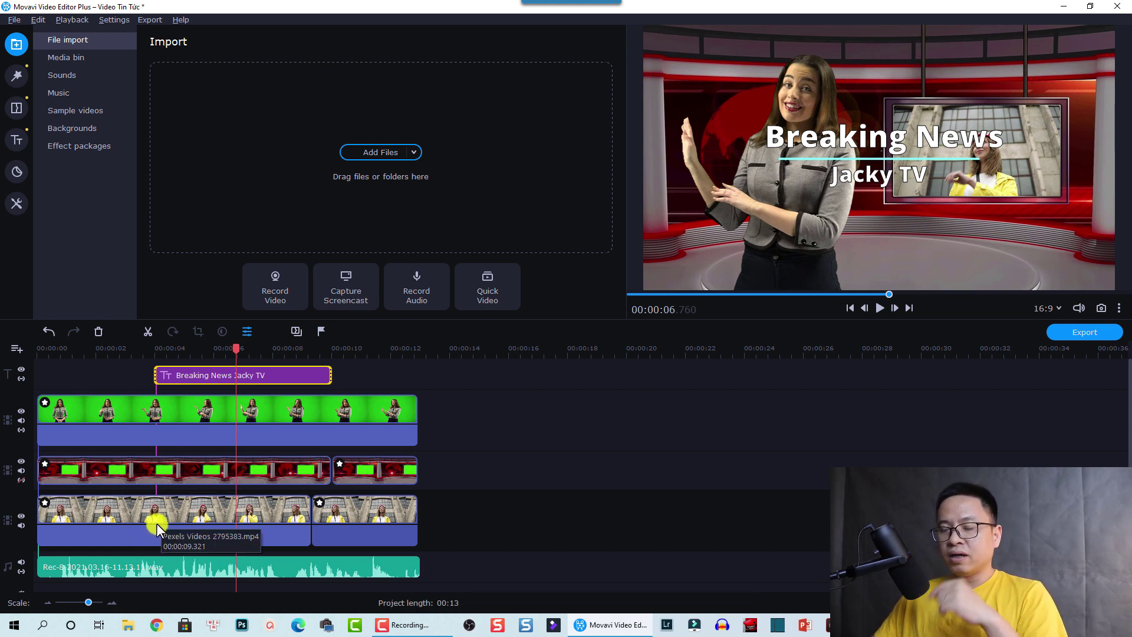
Step: Select all clips on the timeline and delete them to empty the project
key("ctrl+a")
left_click_drag(481, 364, 96, 563)
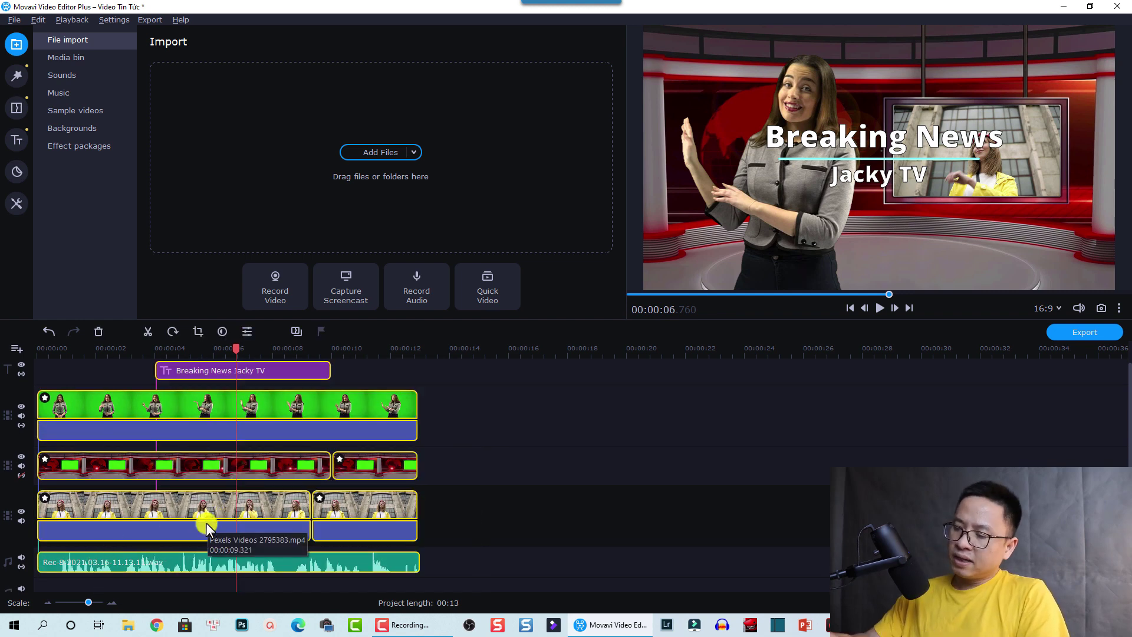
key("Delete")
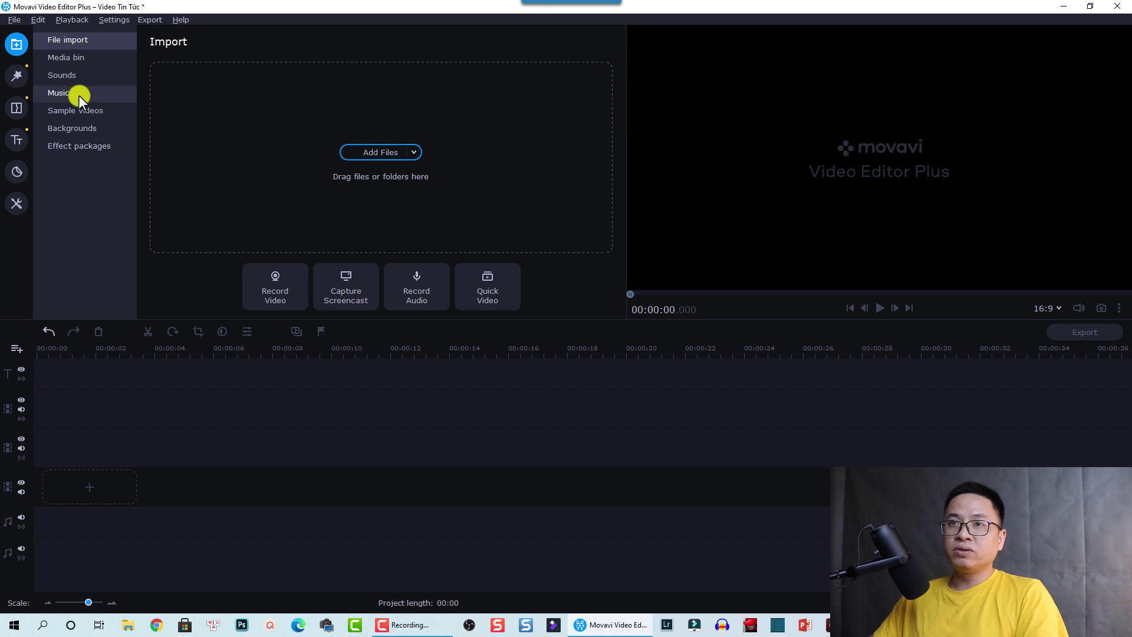
Step: Look through the media bin and the built-in sounds, music, sample videos, backgrounds and effect packages
left_click(57, 52)
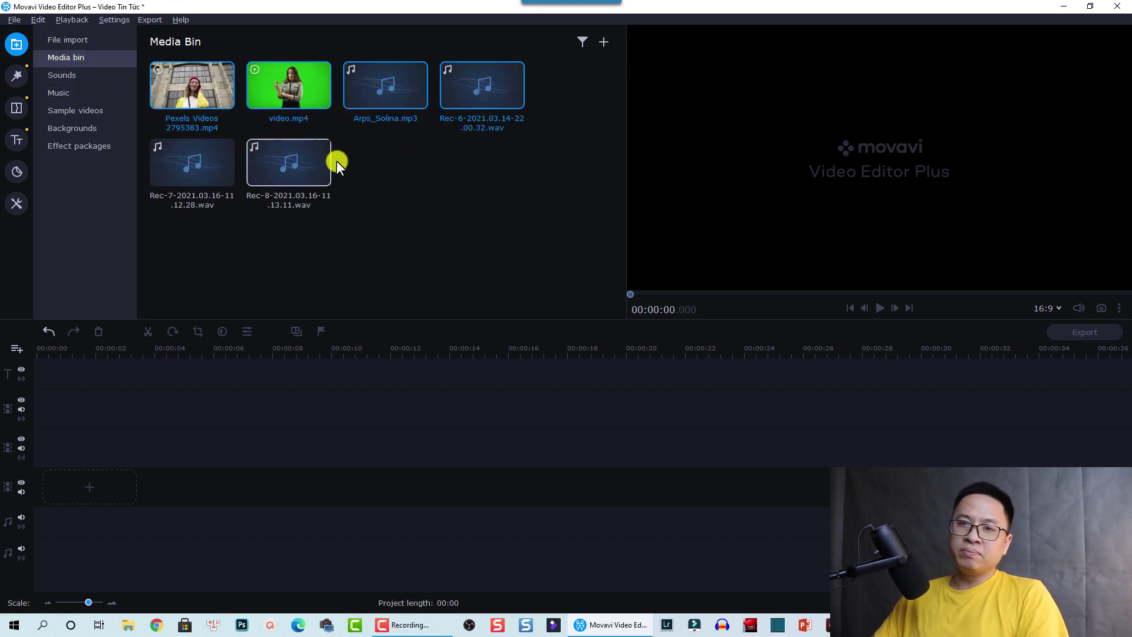
right_click(423, 164)
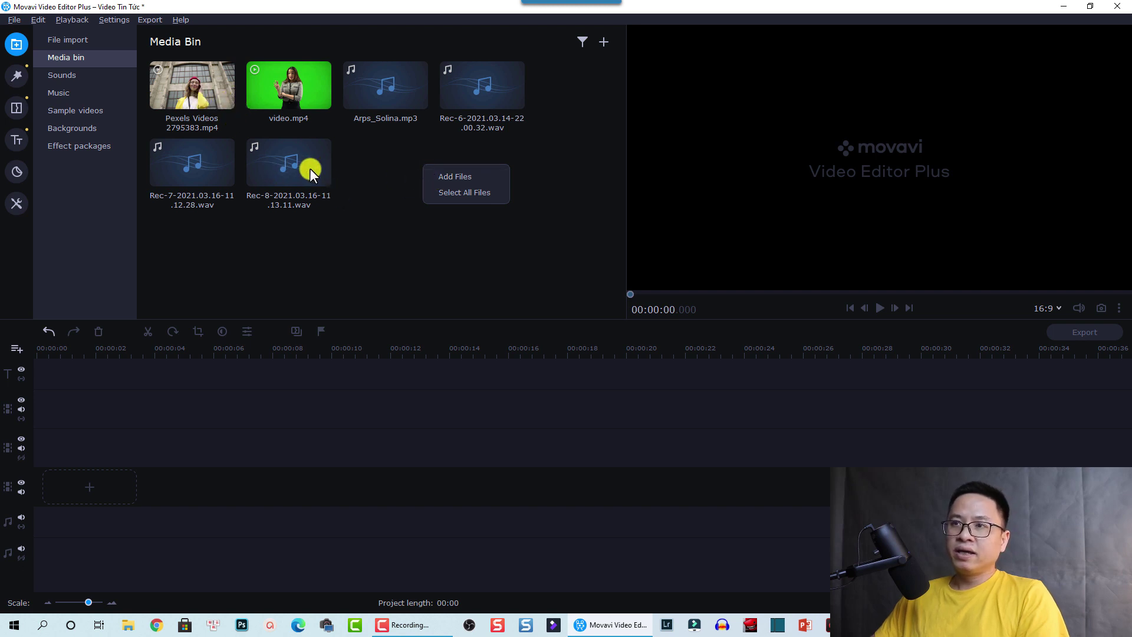
left_click(365, 193)
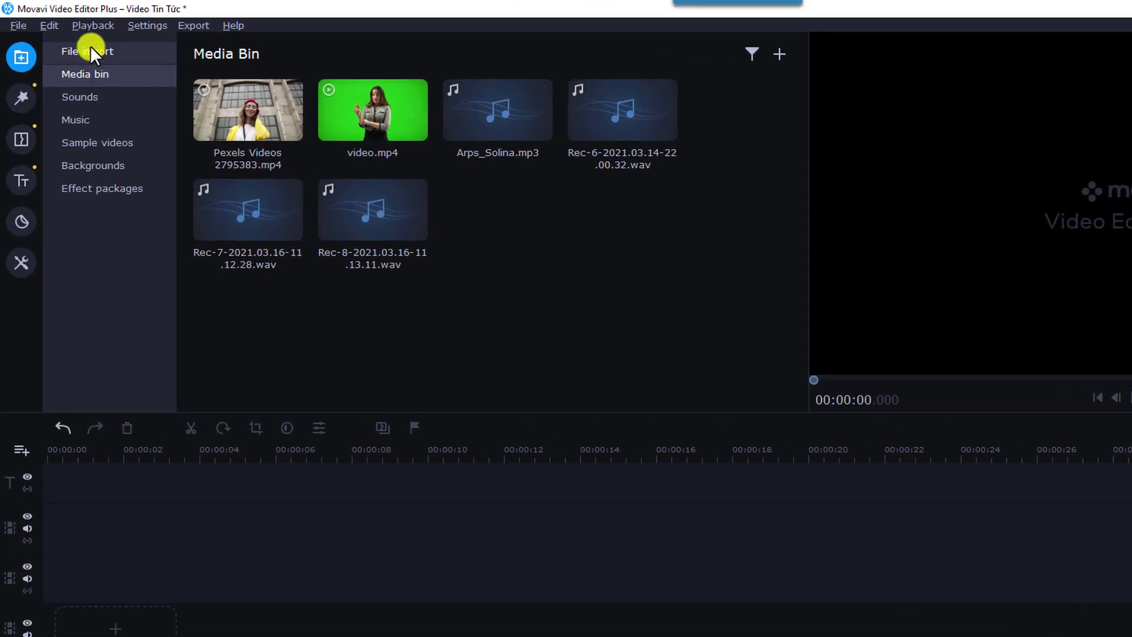
left_click(86, 95)
left_click(82, 120)
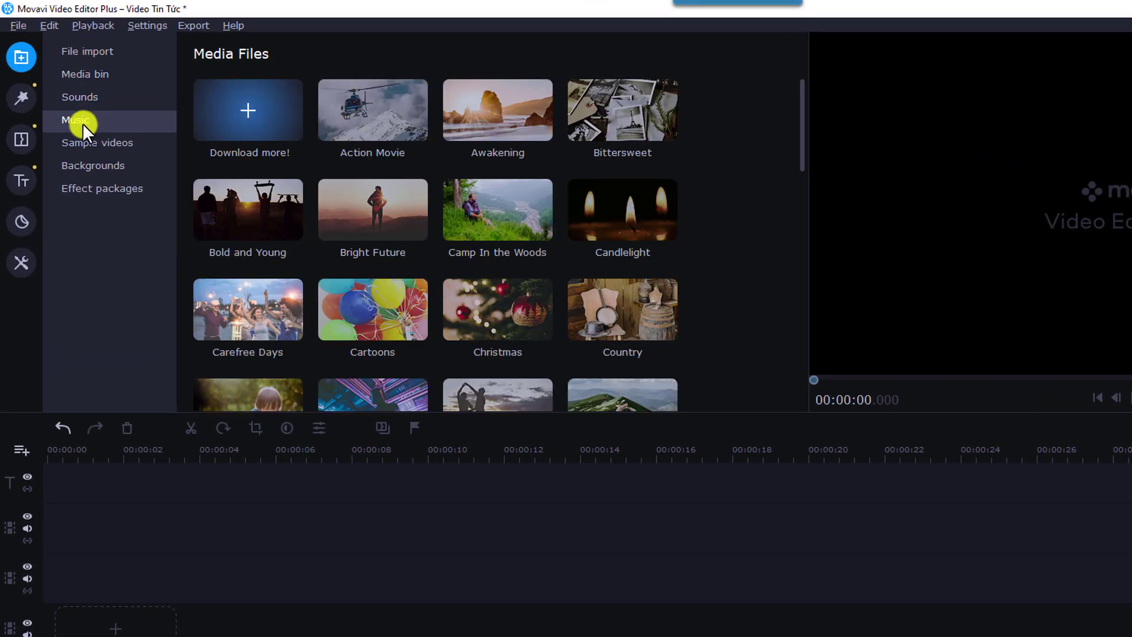
left_click(90, 142)
left_click(91, 163)
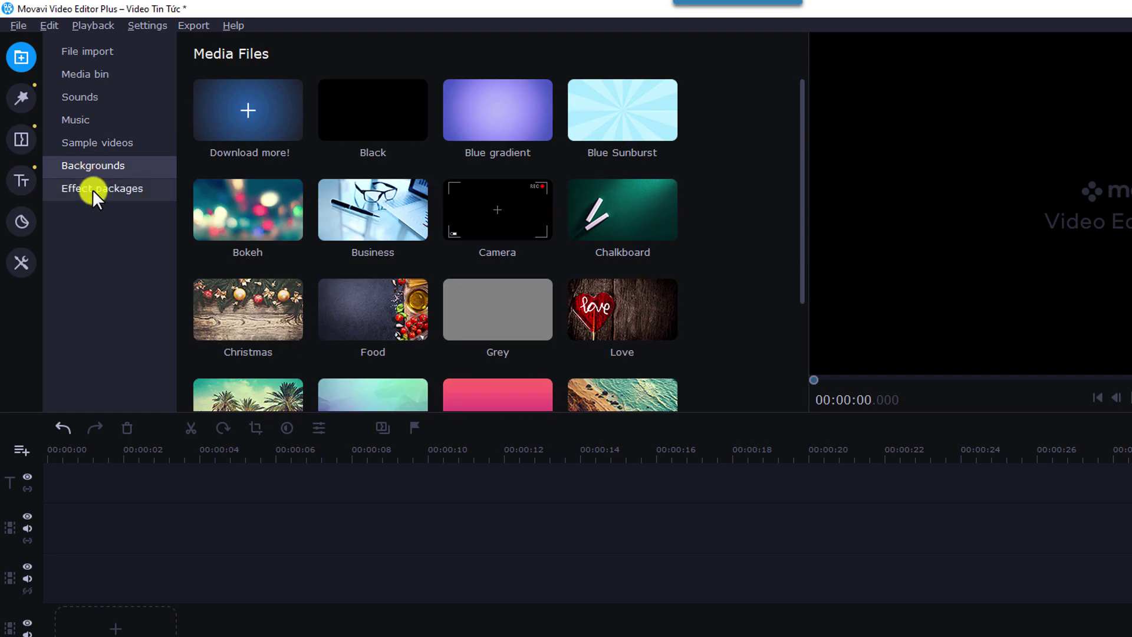
left_click(106, 189)
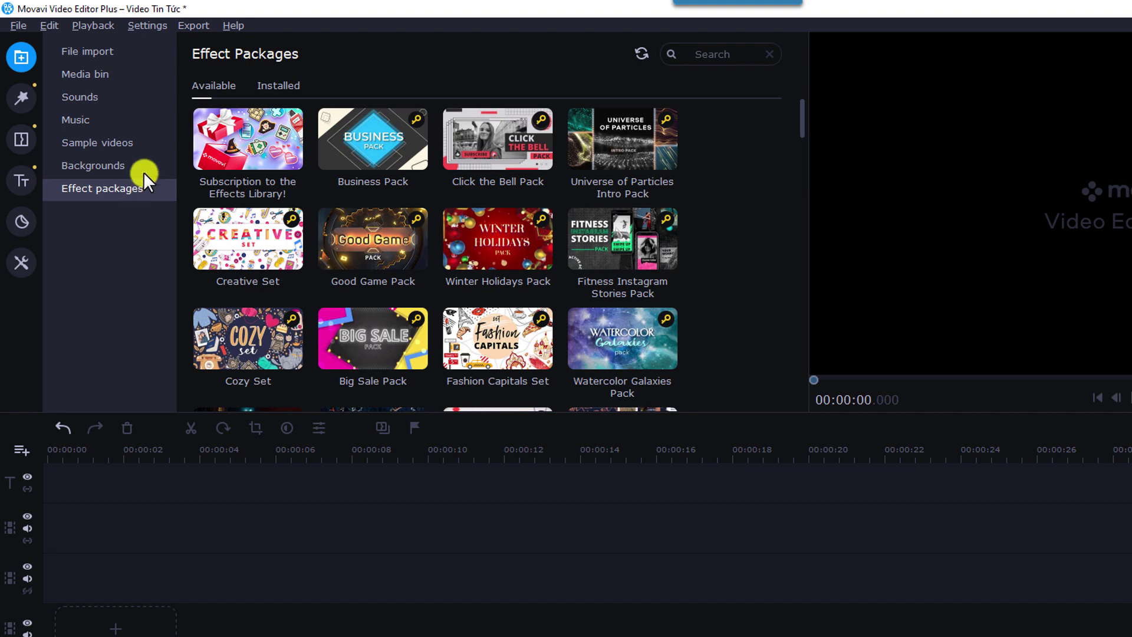
left_click(126, 67)
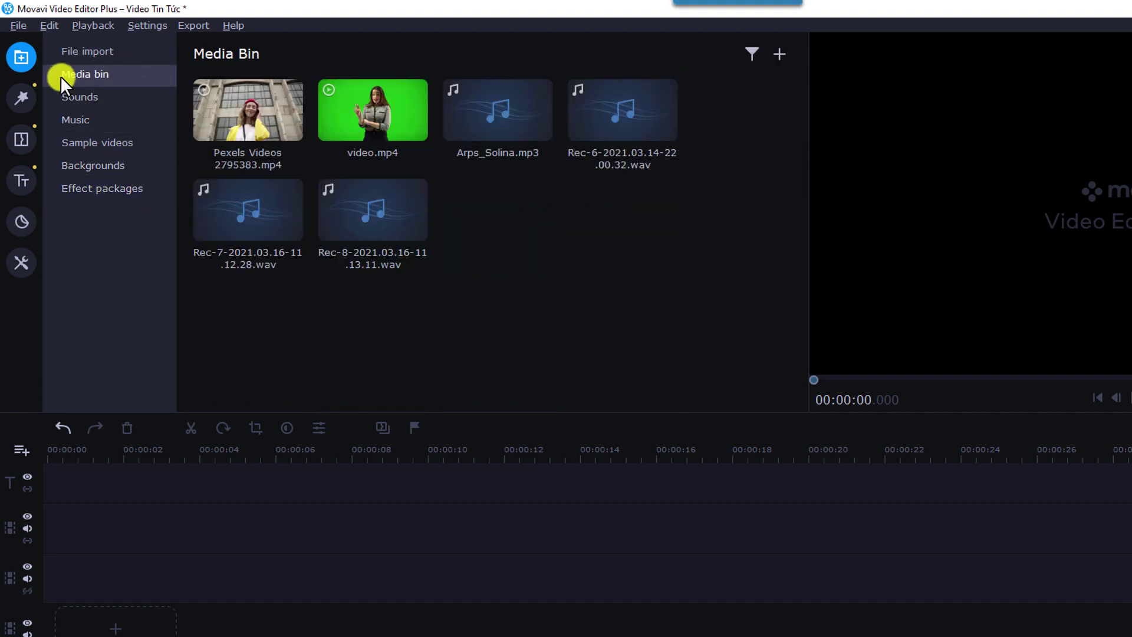
Step: Add video.mp4 at the start of the timeline and move it up to the overlay track above the main video track
left_click_drag(340, 130, 45, 527)
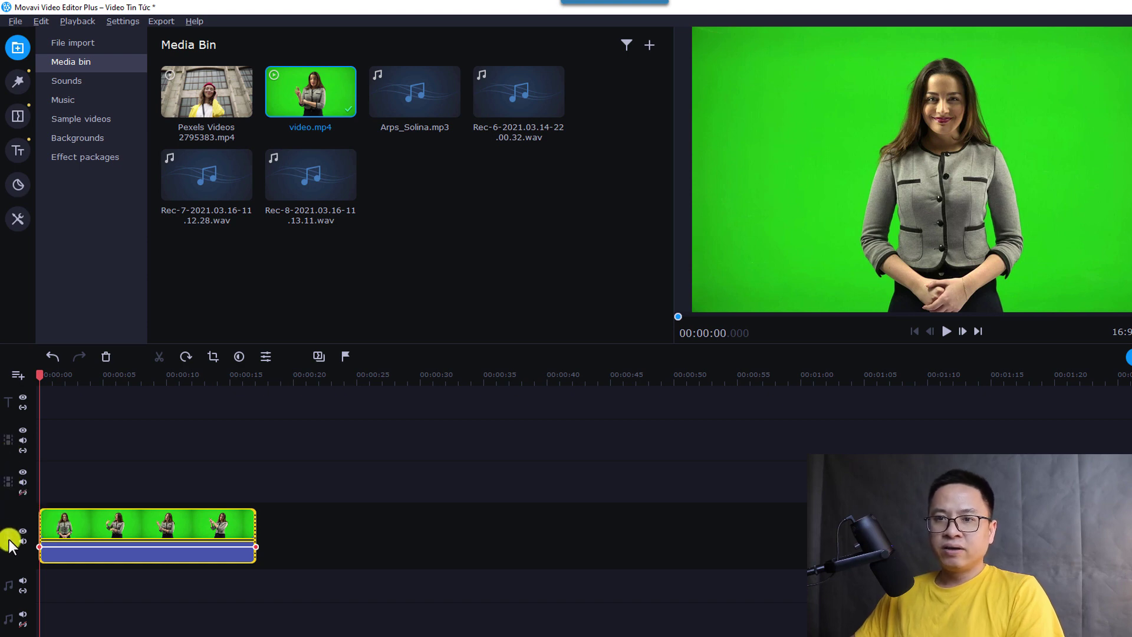
left_click_drag(93, 565, 87, 496)
left_click(77, 453)
key("ctrl+z")
left_click_drag(56, 430, 60, 457)
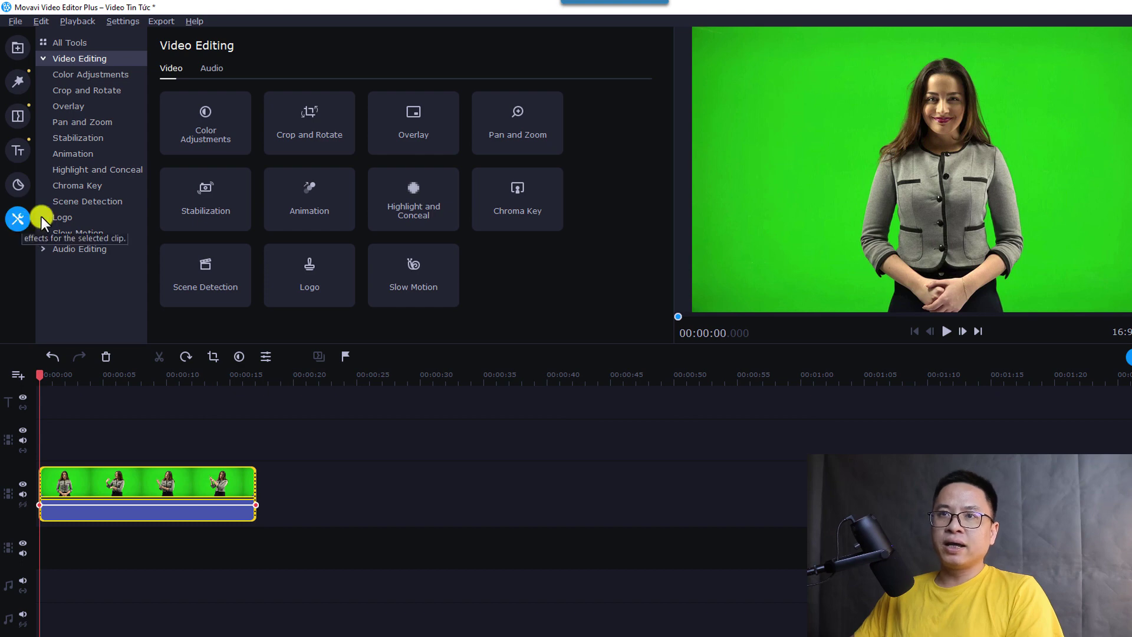
Step: Apply Chroma Key to the presenter clip, picking the green backdrop as the transparent colour
left_click(46, 58)
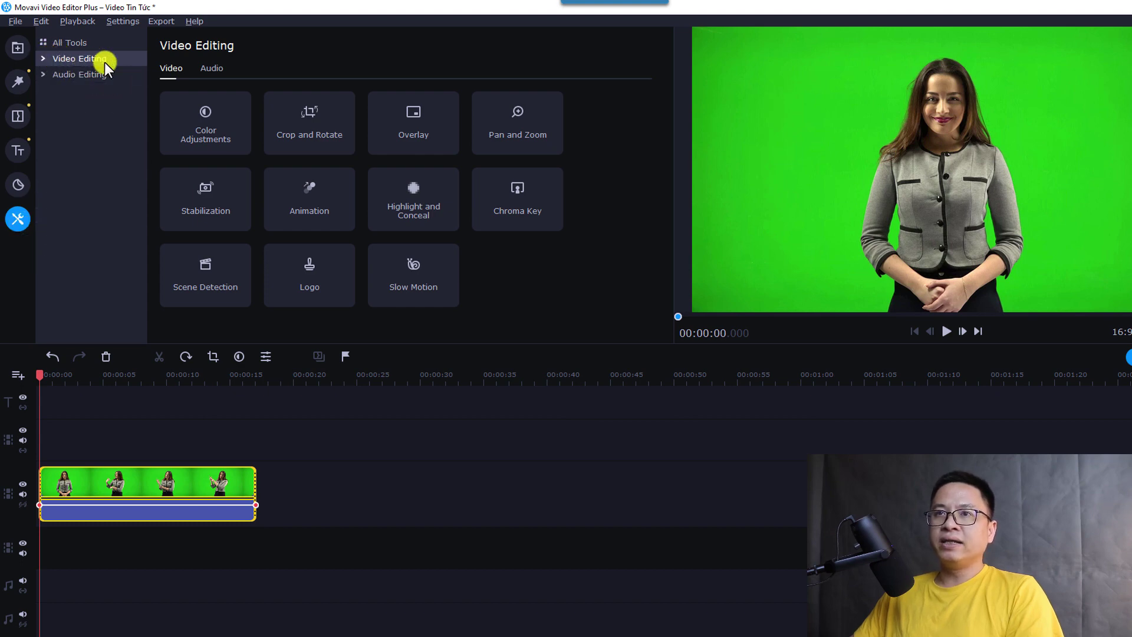
left_click(61, 77)
left_click(61, 58)
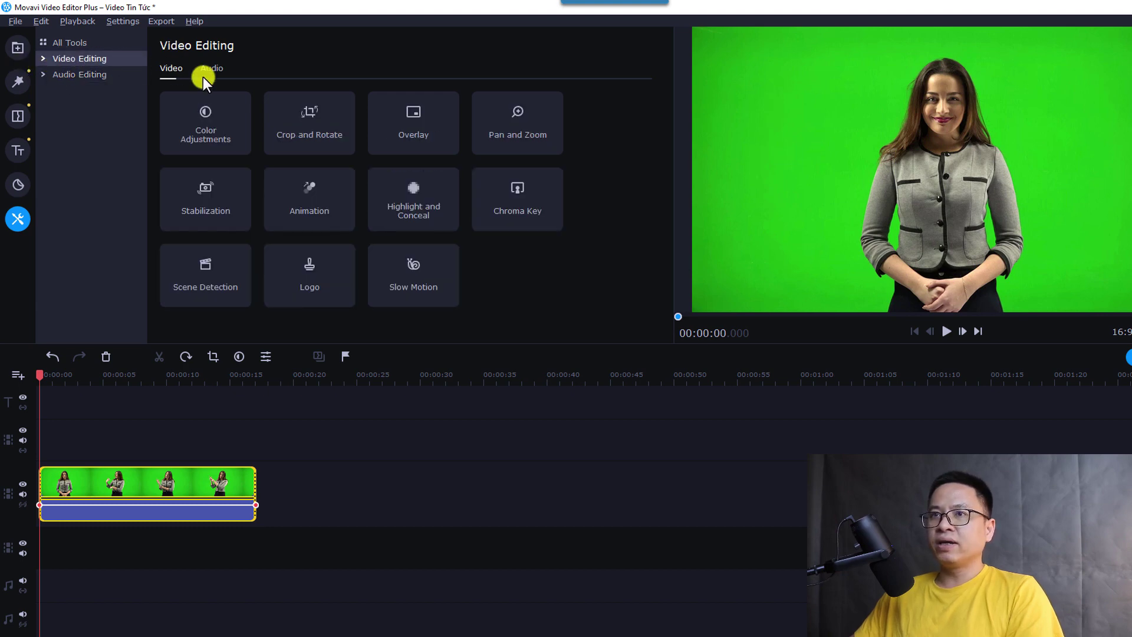
left_click(518, 208)
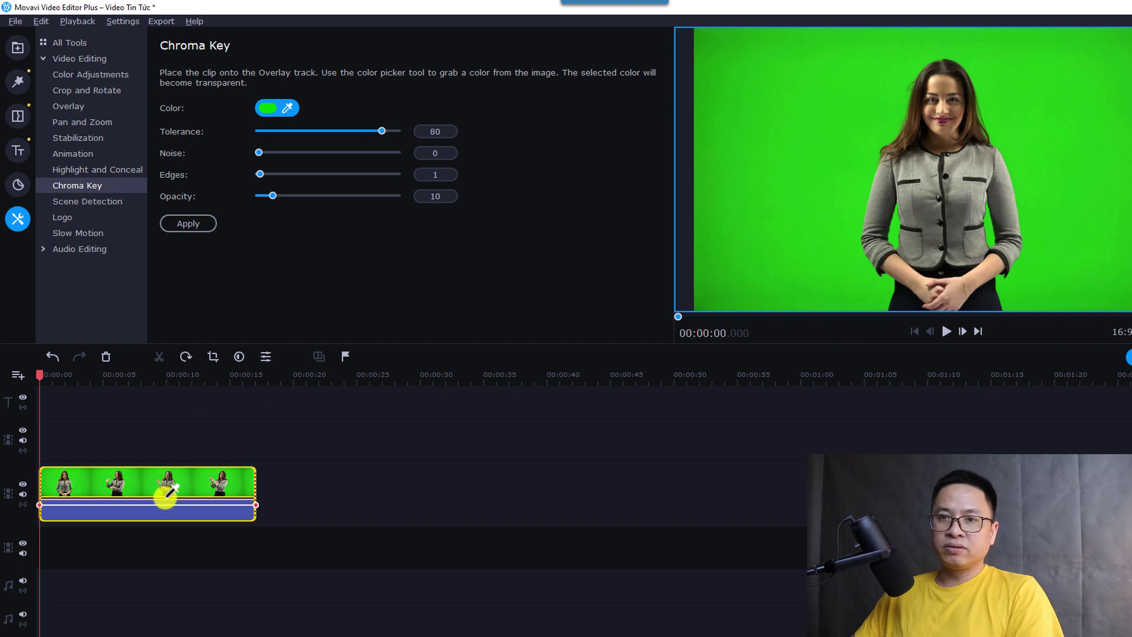
left_click(899, 123)
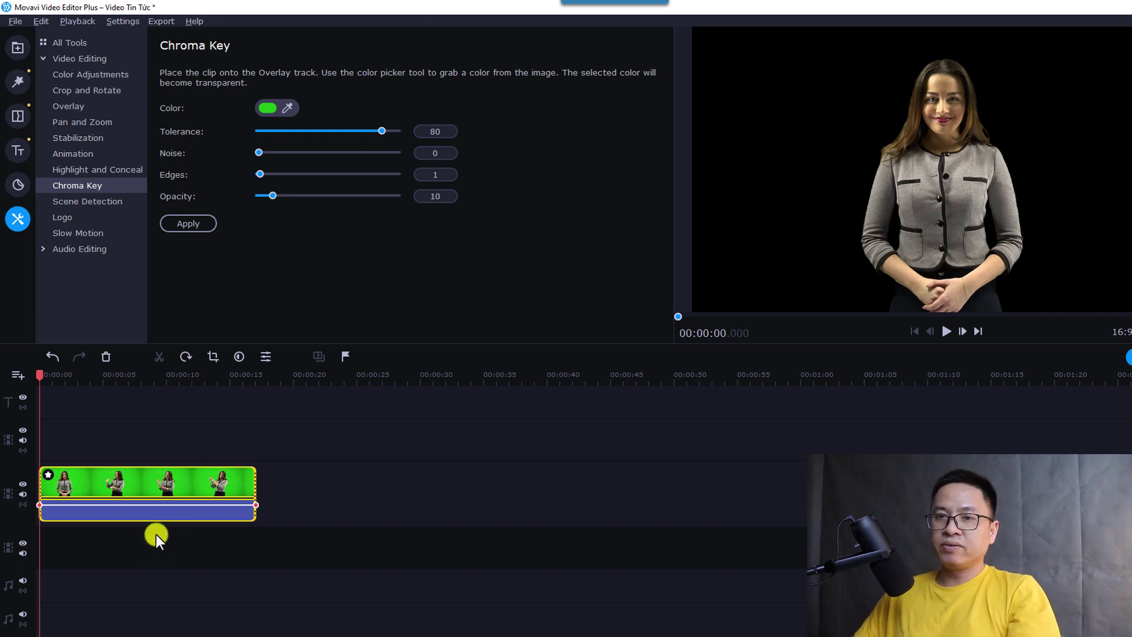
Step: Preview the keyed presenter clip and set the Chroma Key noise to 2 and edges to 3
key("space")
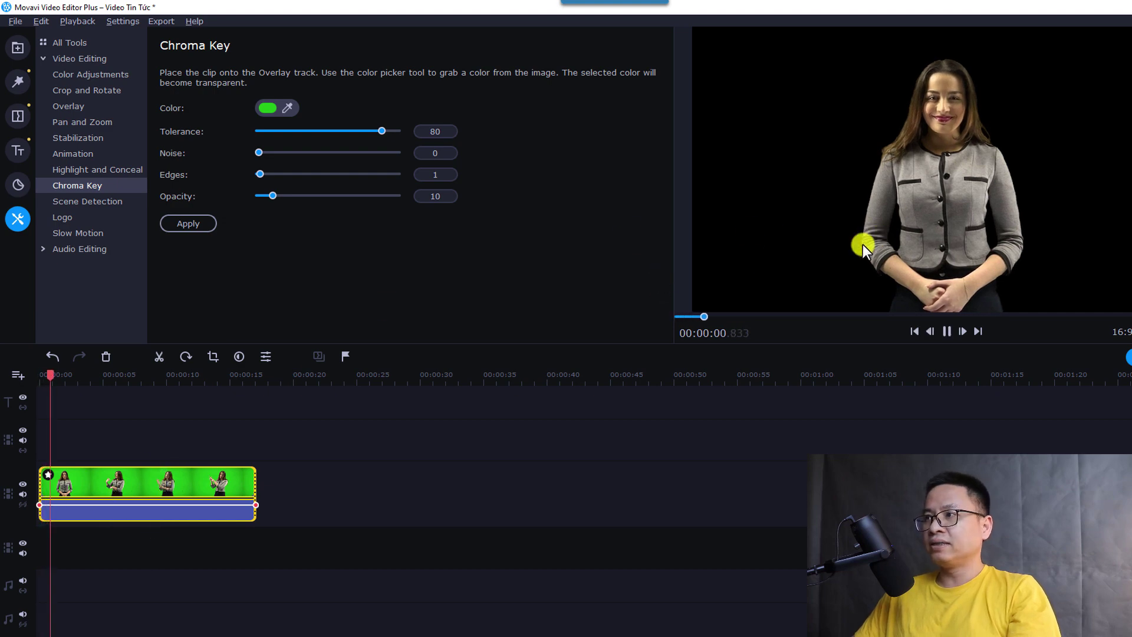
key("space")
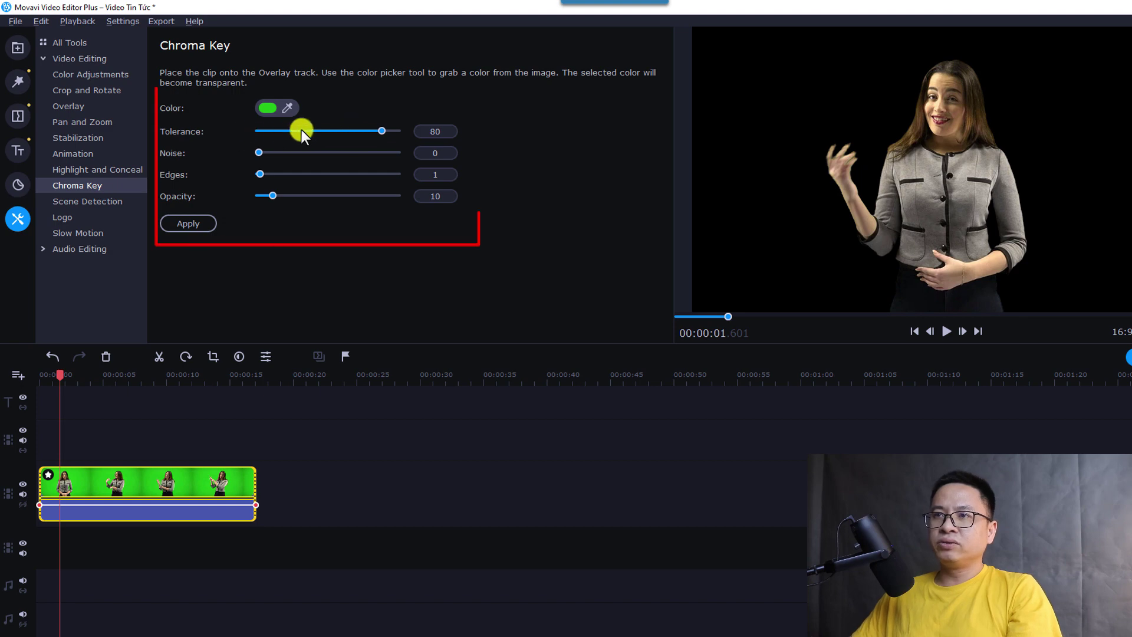
left_click_drag(256, 172, 261, 176)
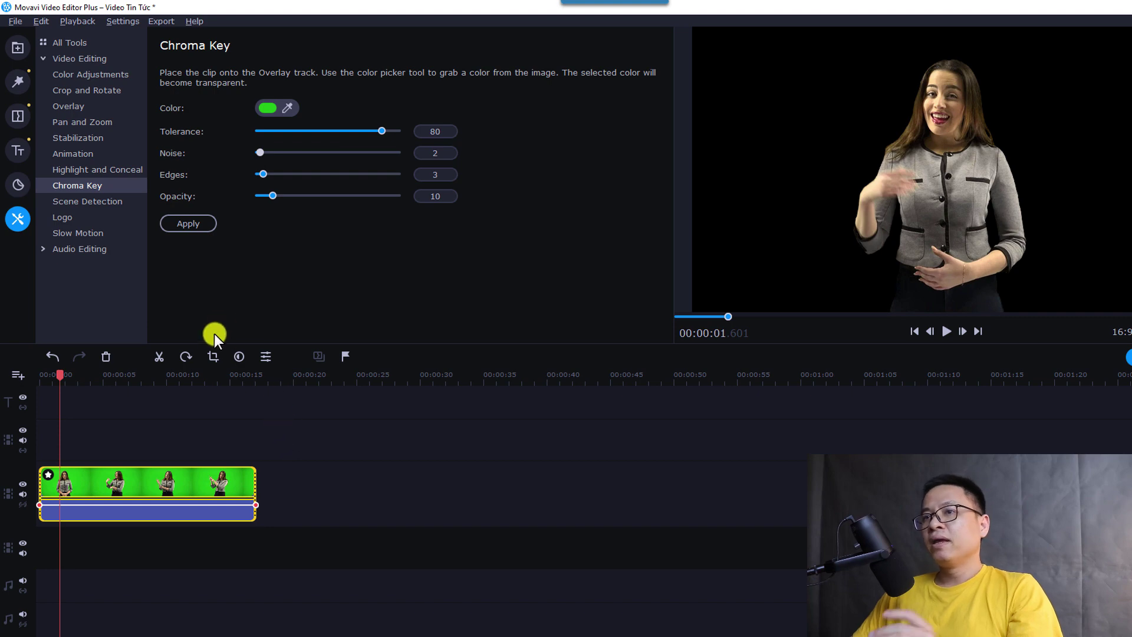
left_click(142, 483)
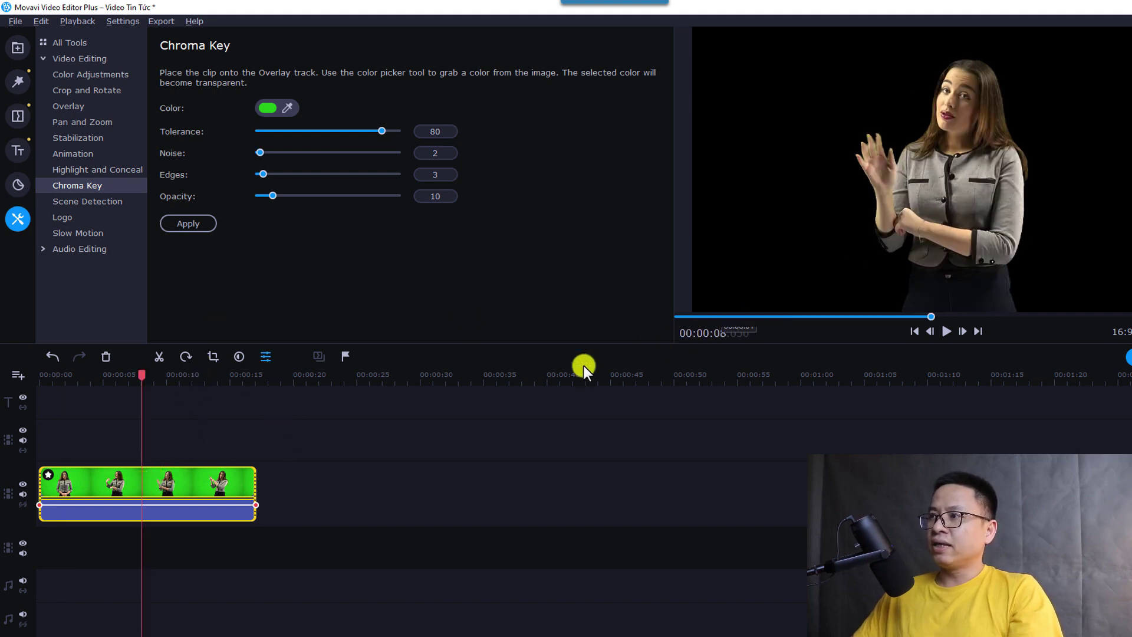
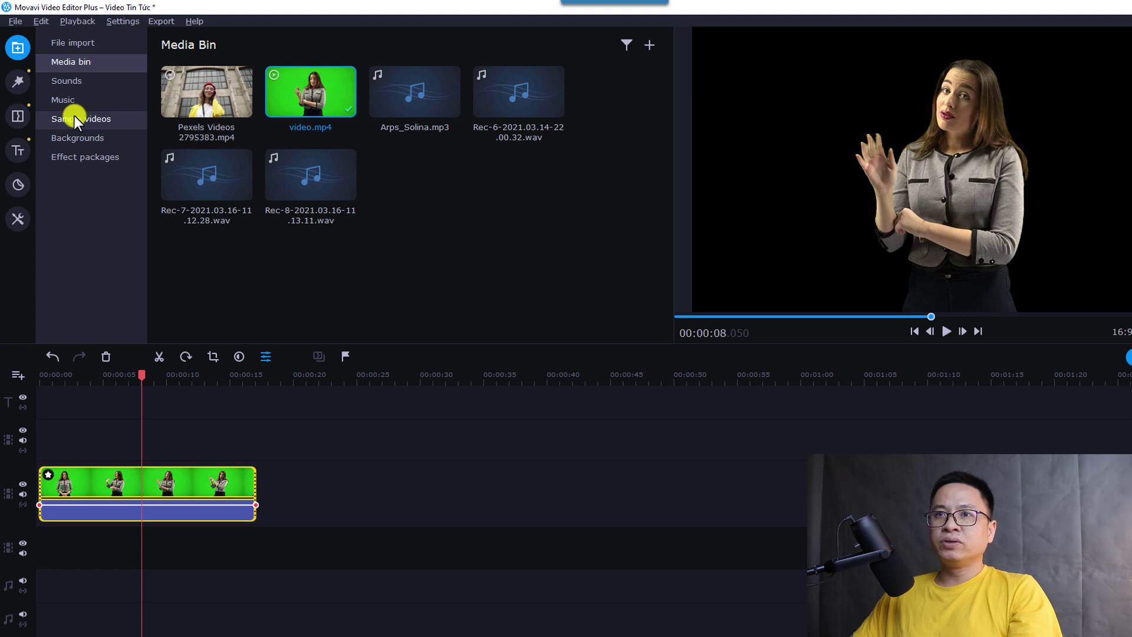
Step: Add the Newsflash sample video to the start of the main video track beneath the presenter clip
left_click(75, 117)
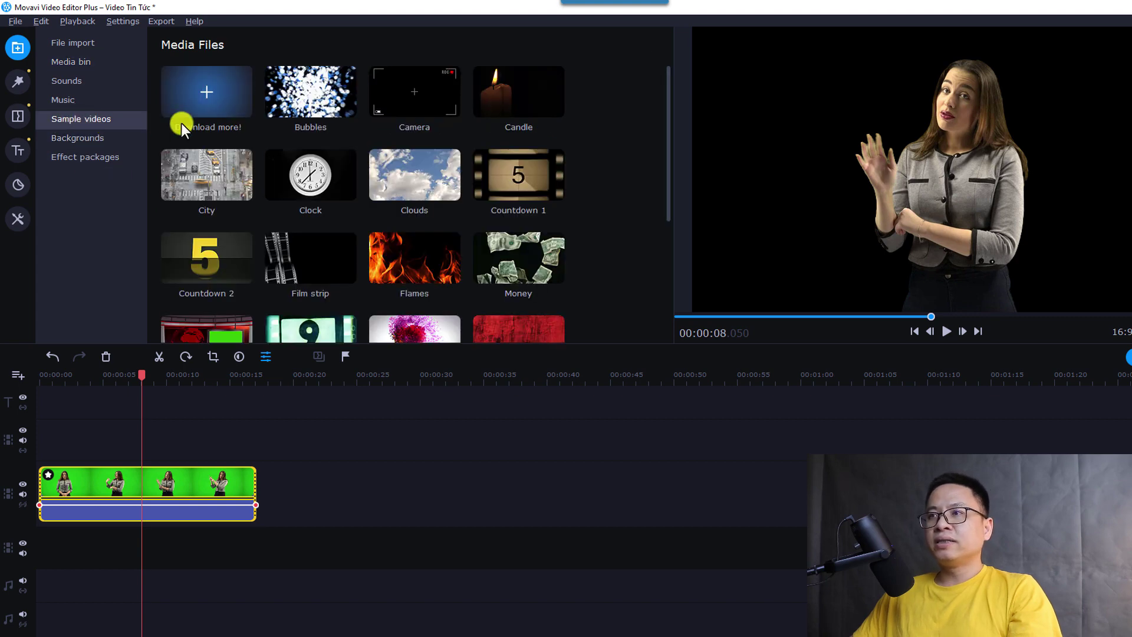
left_click_drag(667, 117, 659, 240)
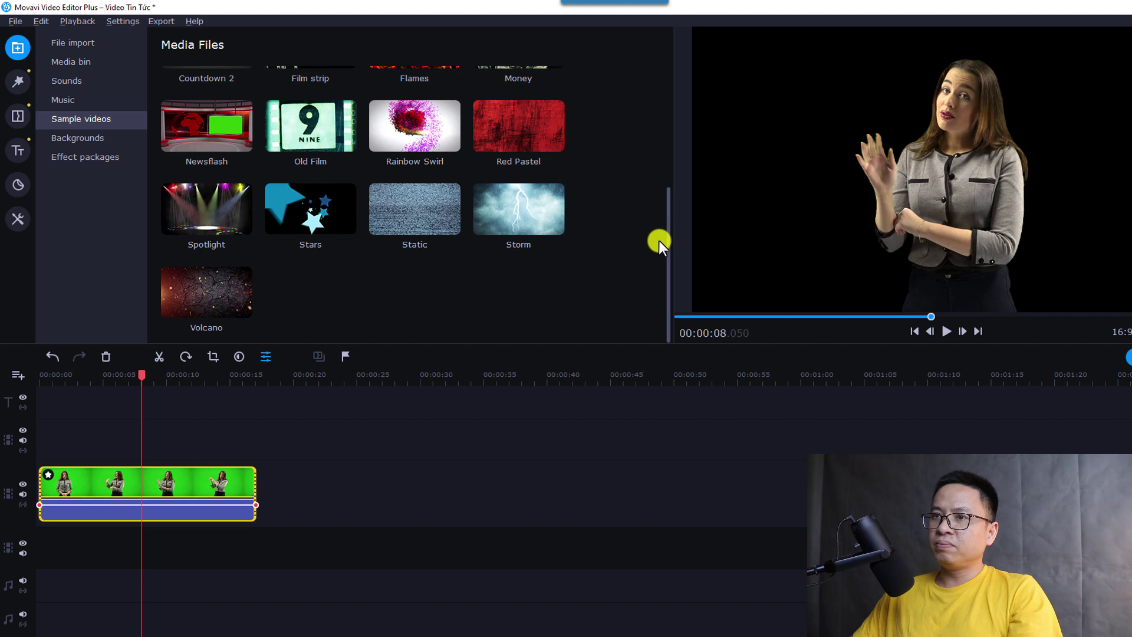
left_click(192, 147)
left_click_drag(192, 147, 27, 533)
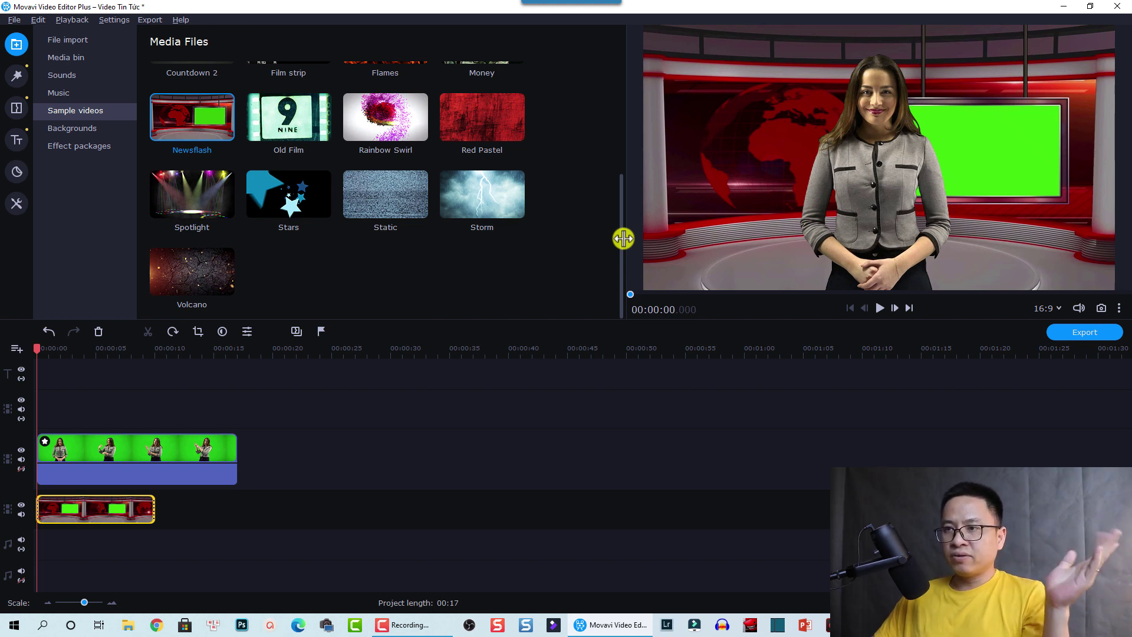
Step: Set the presenter clip as a picture-in-picture overlay, shrink it at the left of the newsroom beside the studio screen, and preview it
left_click(63, 455)
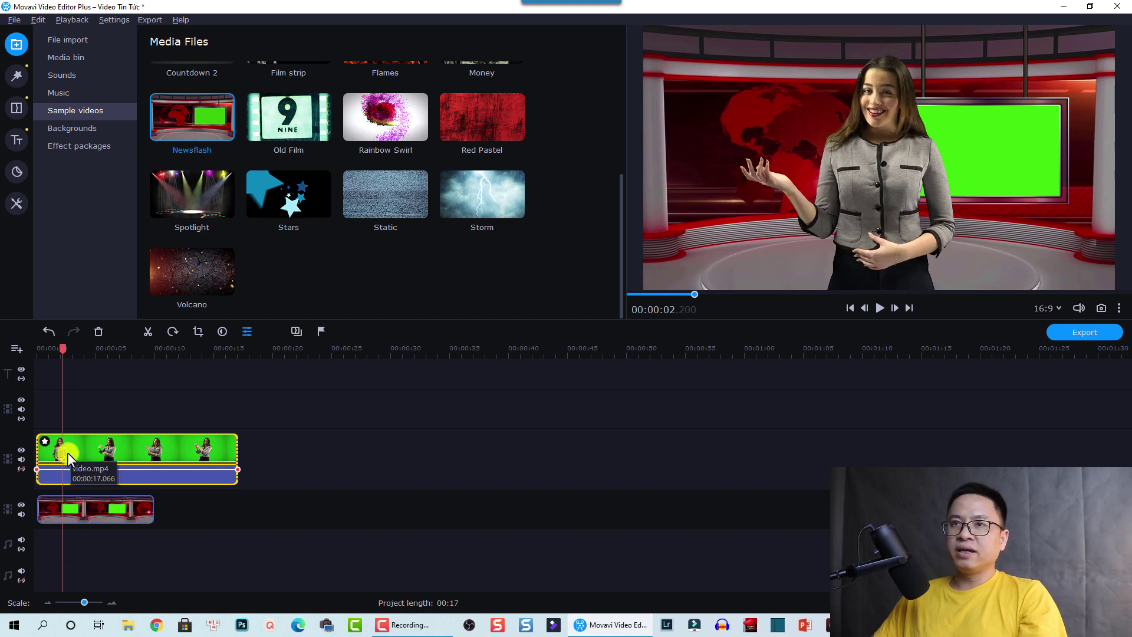
left_click(17, 203)
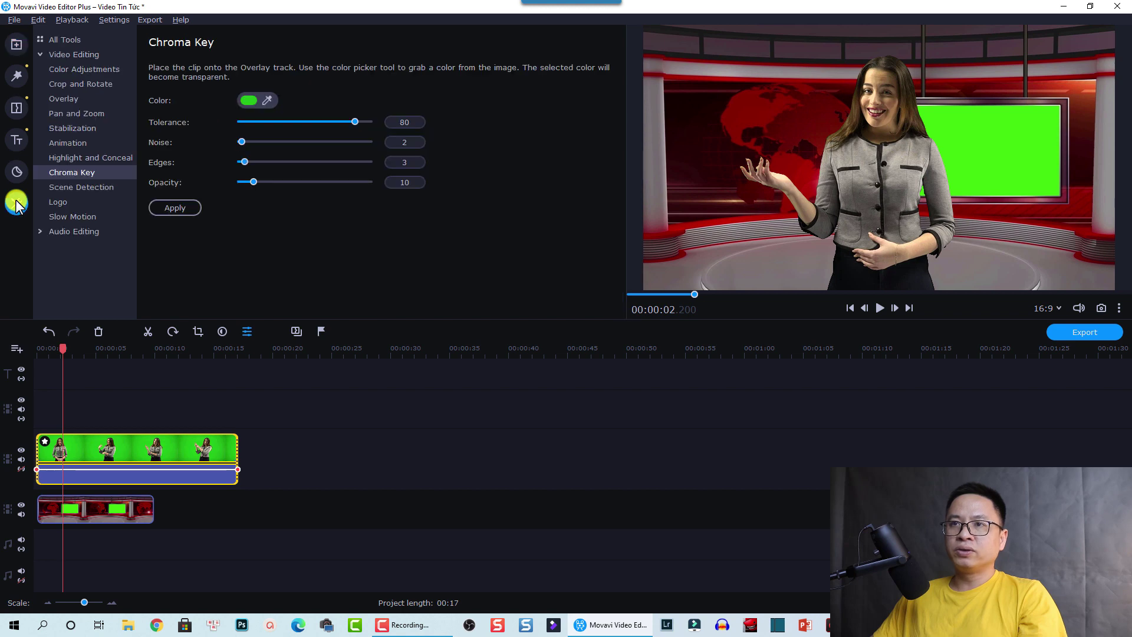
left_click(61, 97)
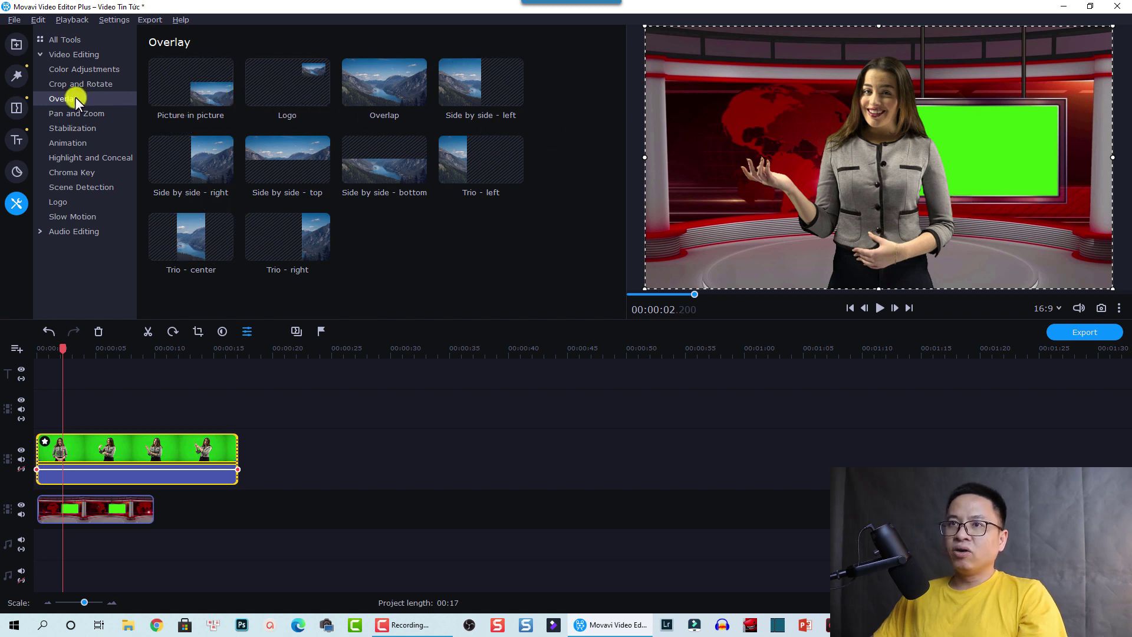
left_click_drag(873, 189, 794, 190)
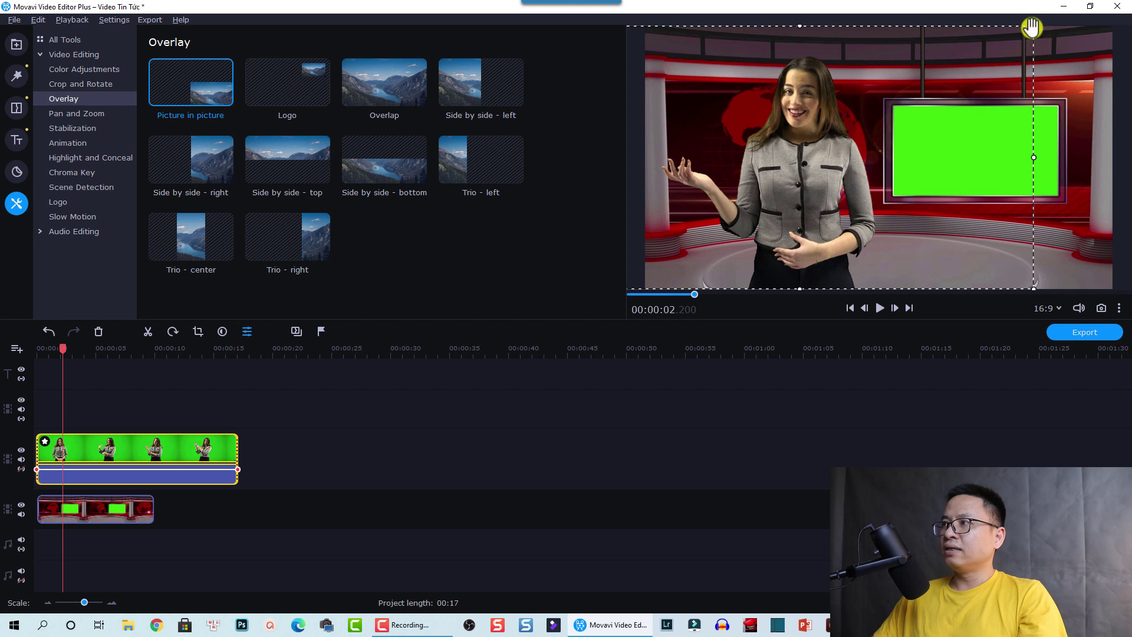
left_click_drag(1032, 26, 942, 121)
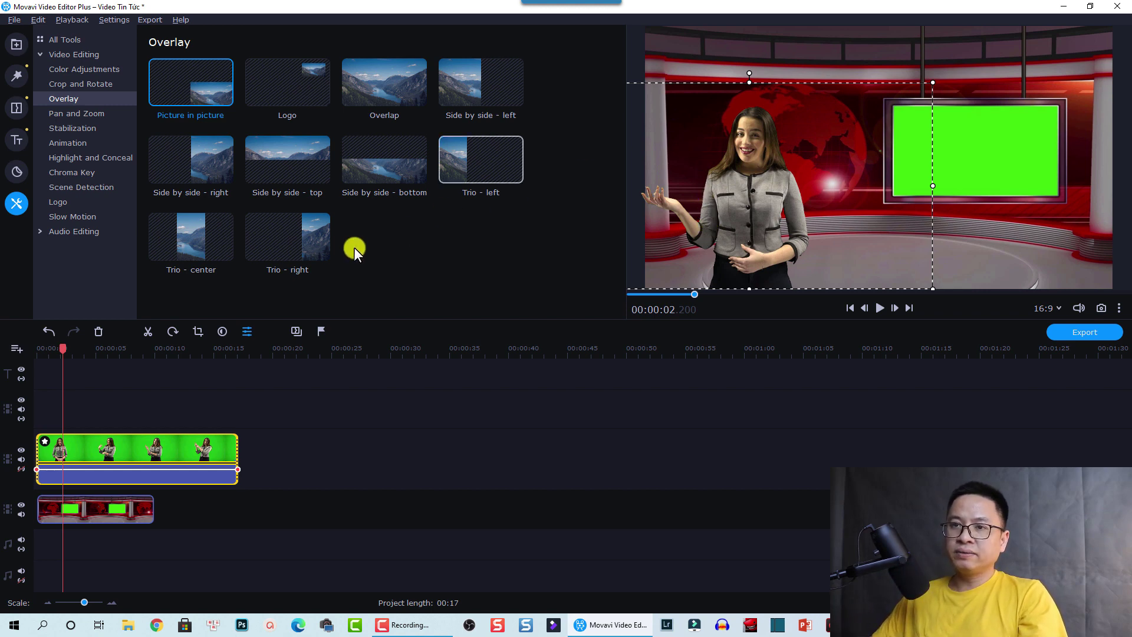
left_click_drag(63, 348, 34, 350)
key("space")
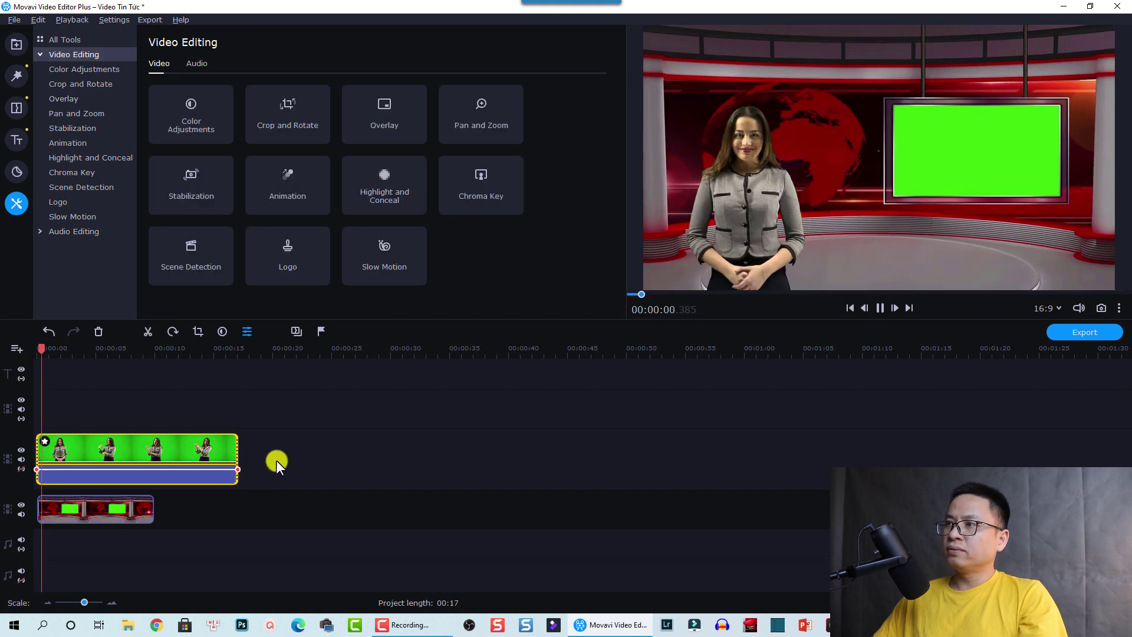
key("space")
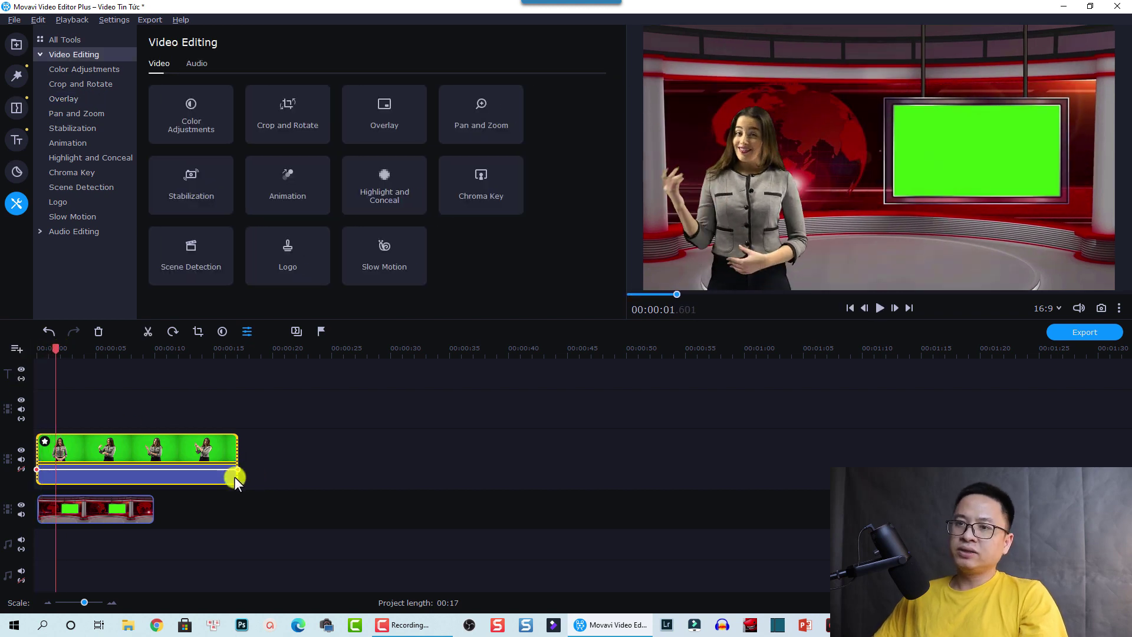
Step: Duplicate the Newsflash background clip and place the copy directly after the original on the main video track
left_click(123, 511)
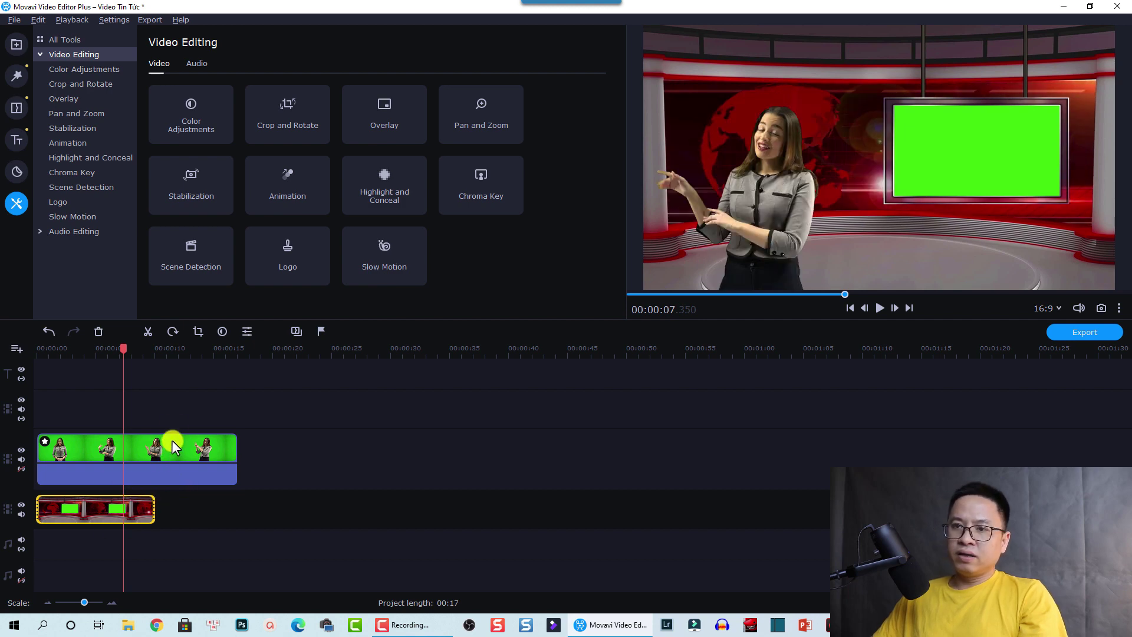
left_click(166, 352)
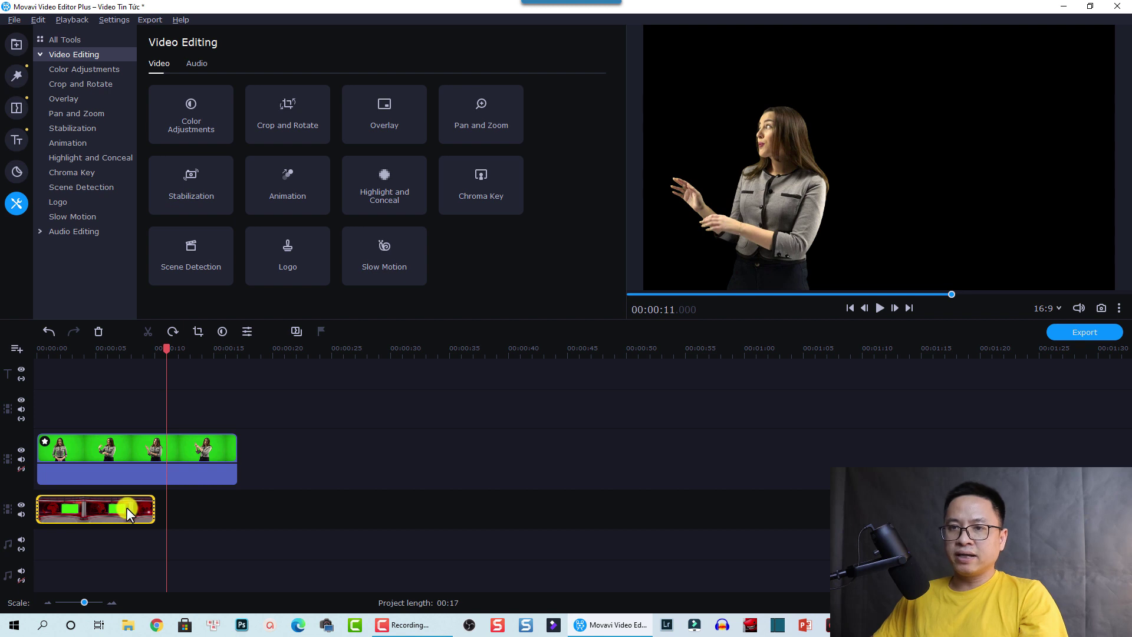
left_click(126, 355)
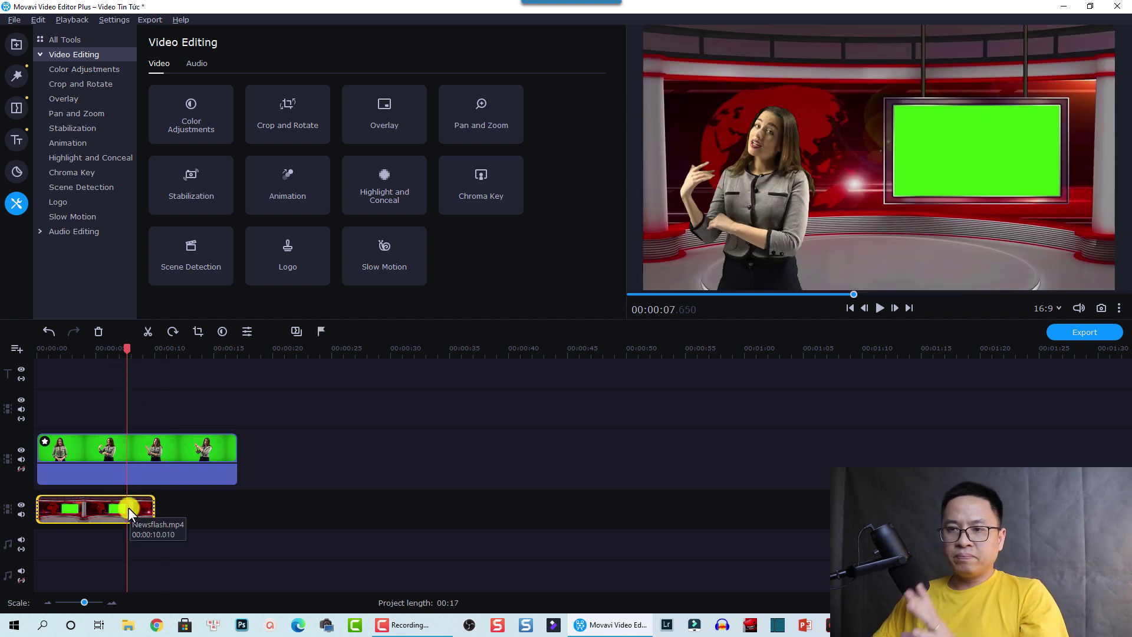
left_click(127, 508)
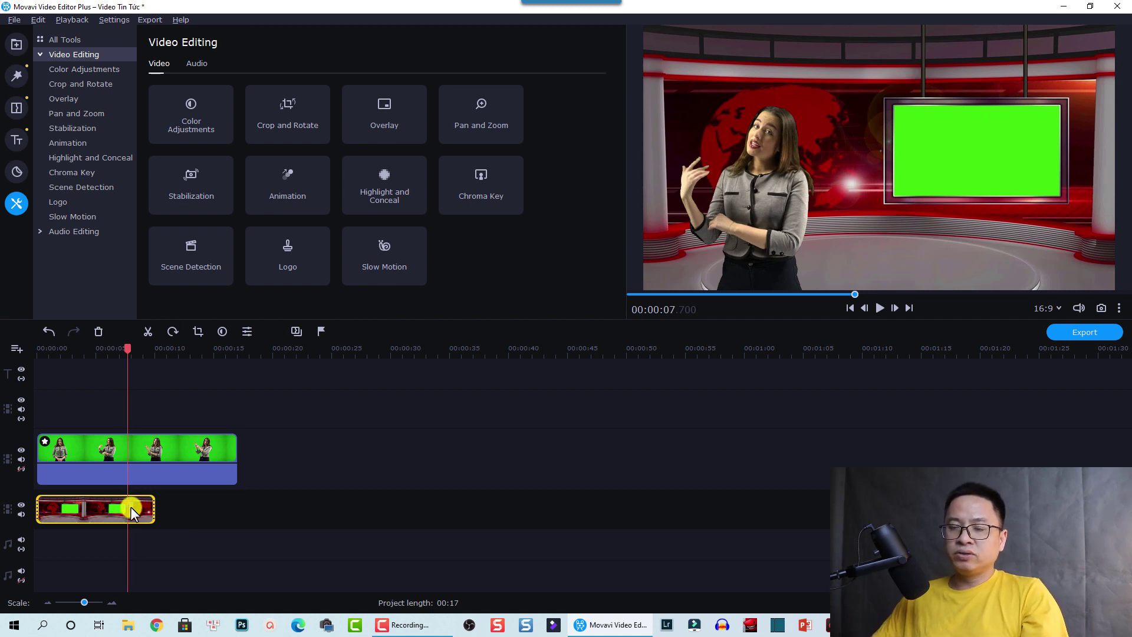
key("ctrl+c")
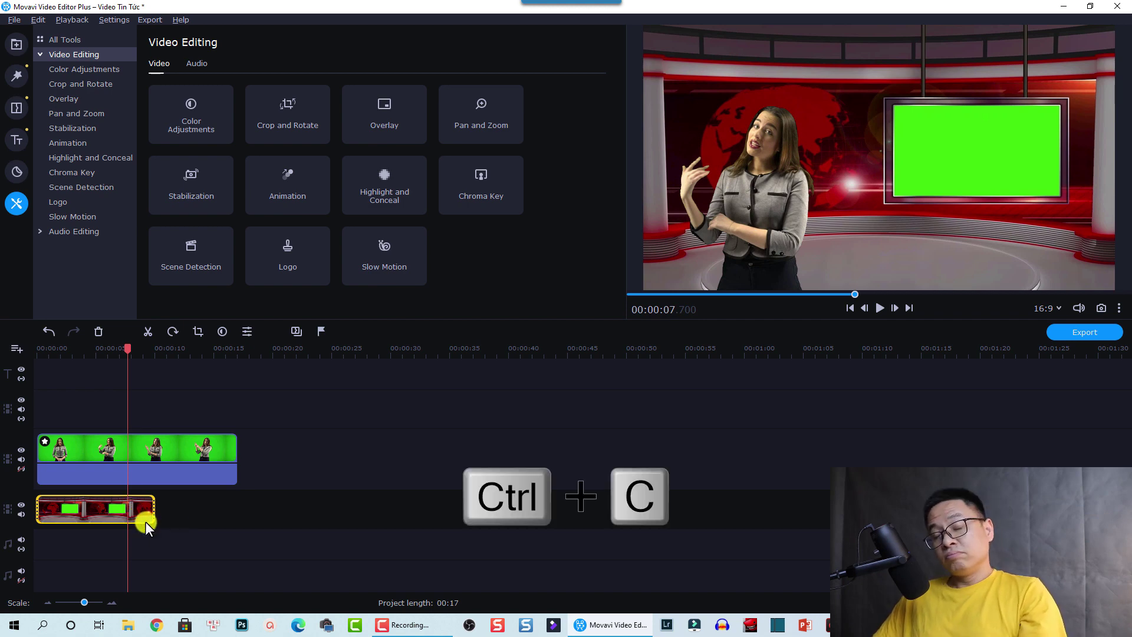
left_click(179, 353)
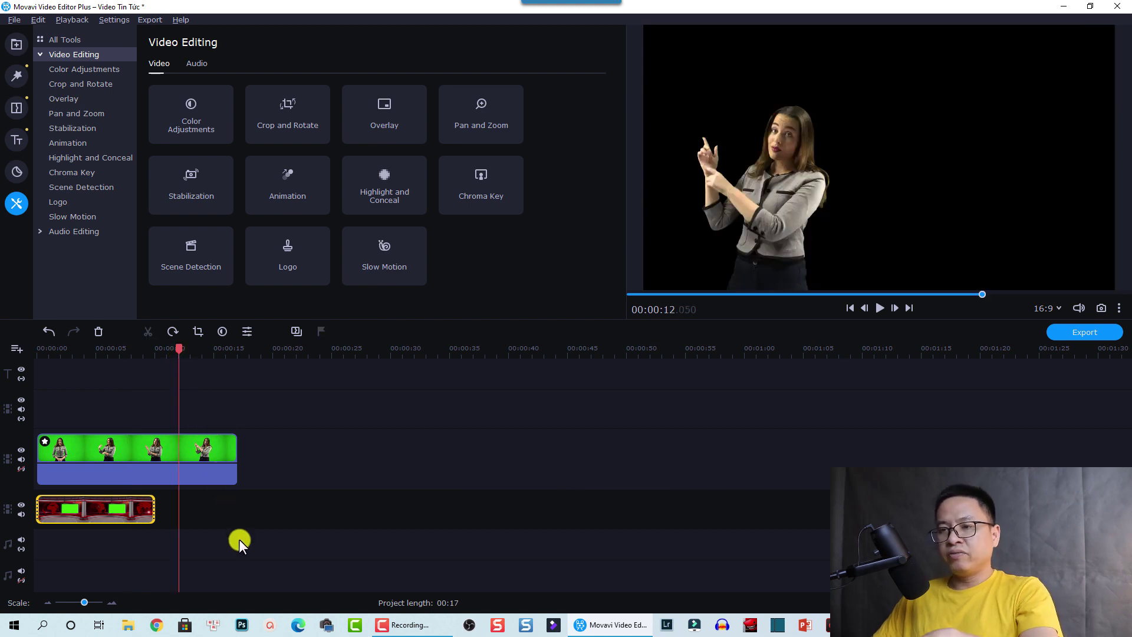
key("ctrl+v")
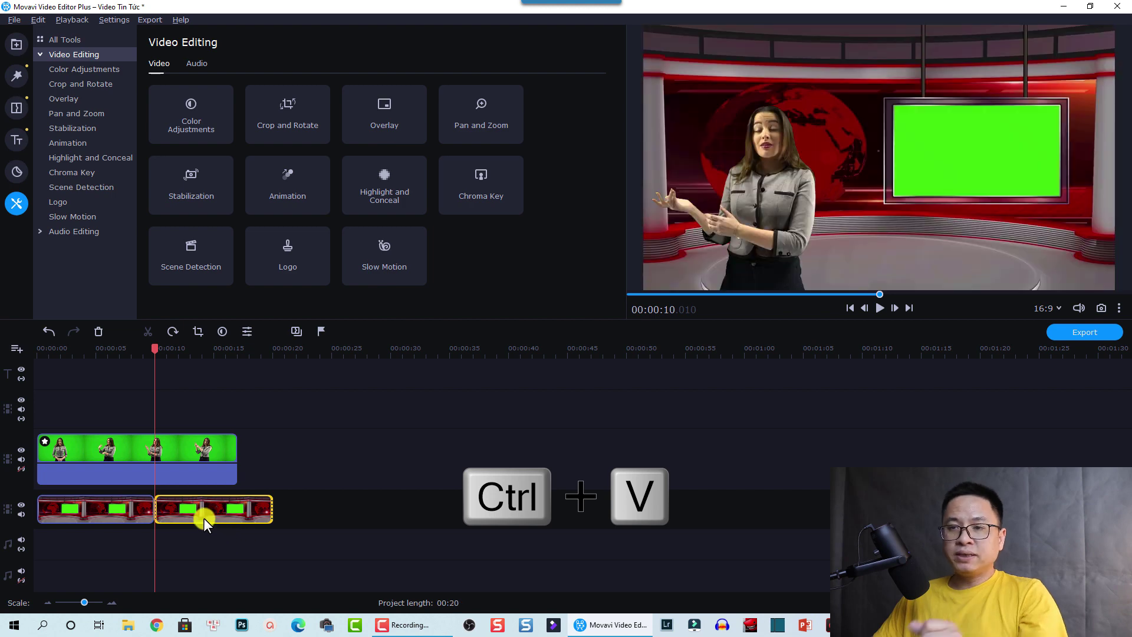
Step: Trim the end of the second Newsflash clip to match the presenter clip's end and play the composite from the start
left_click(199, 508)
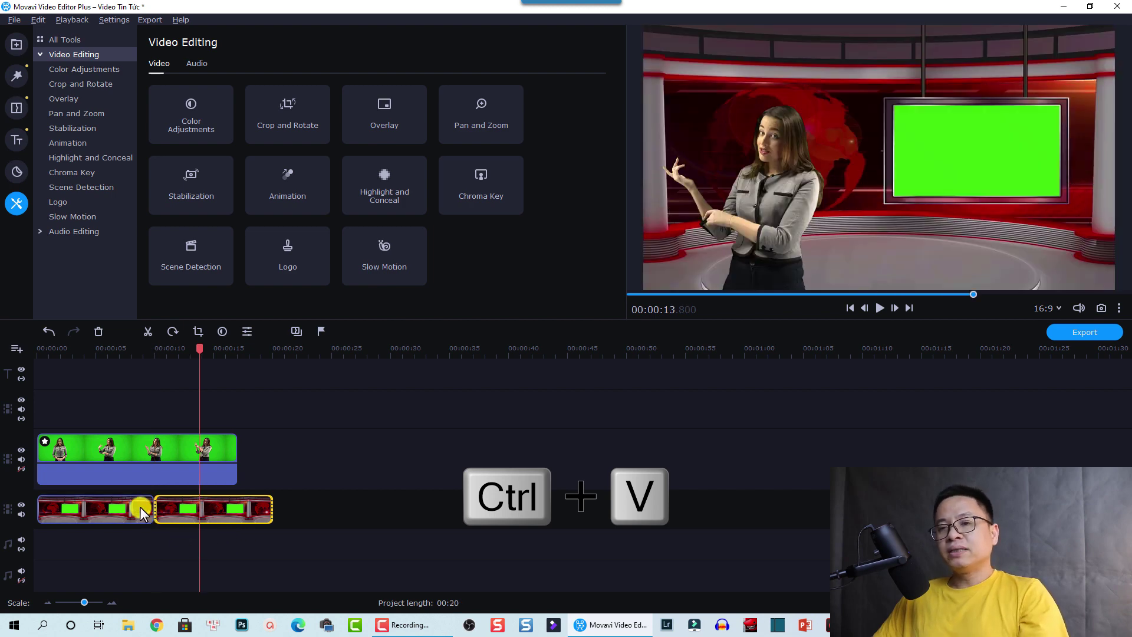
left_click(20, 468)
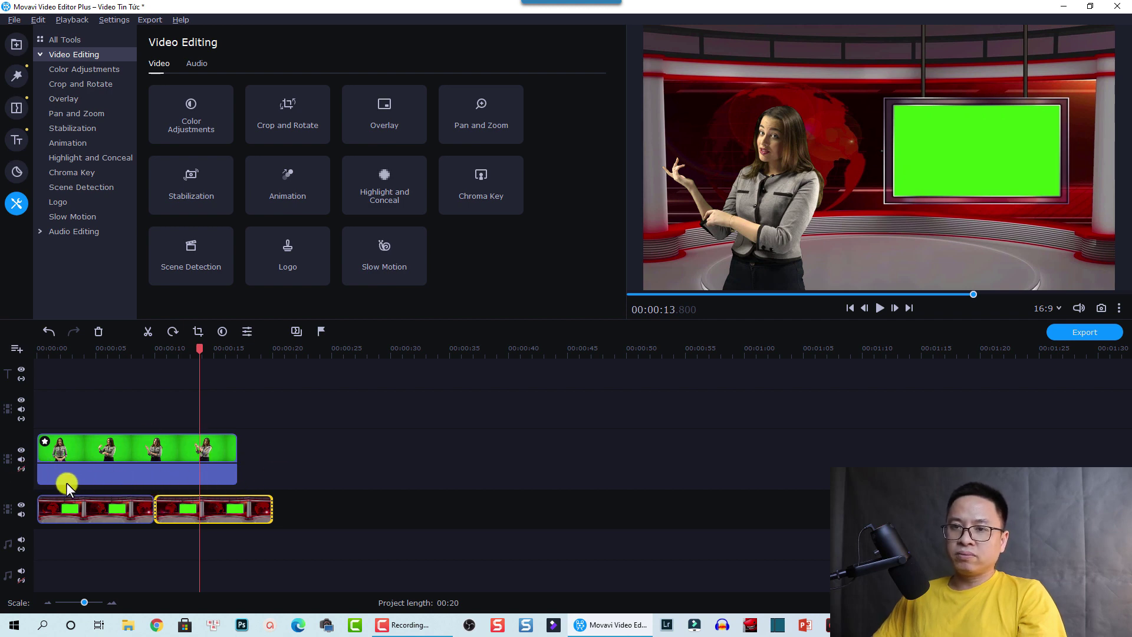
left_click(20, 469)
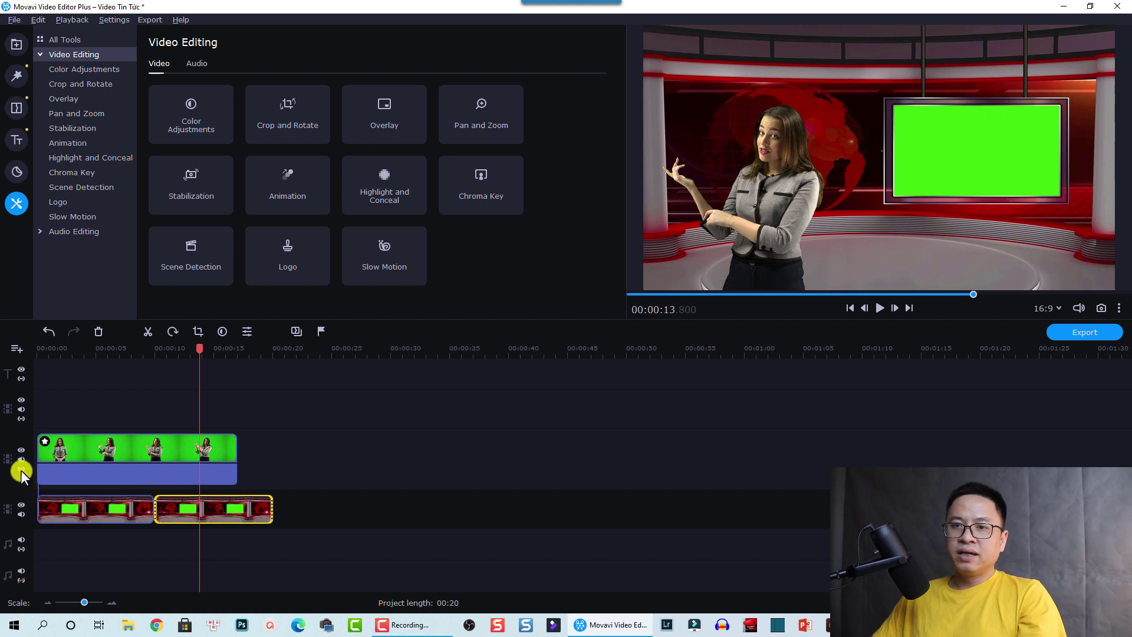
left_click(146, 511)
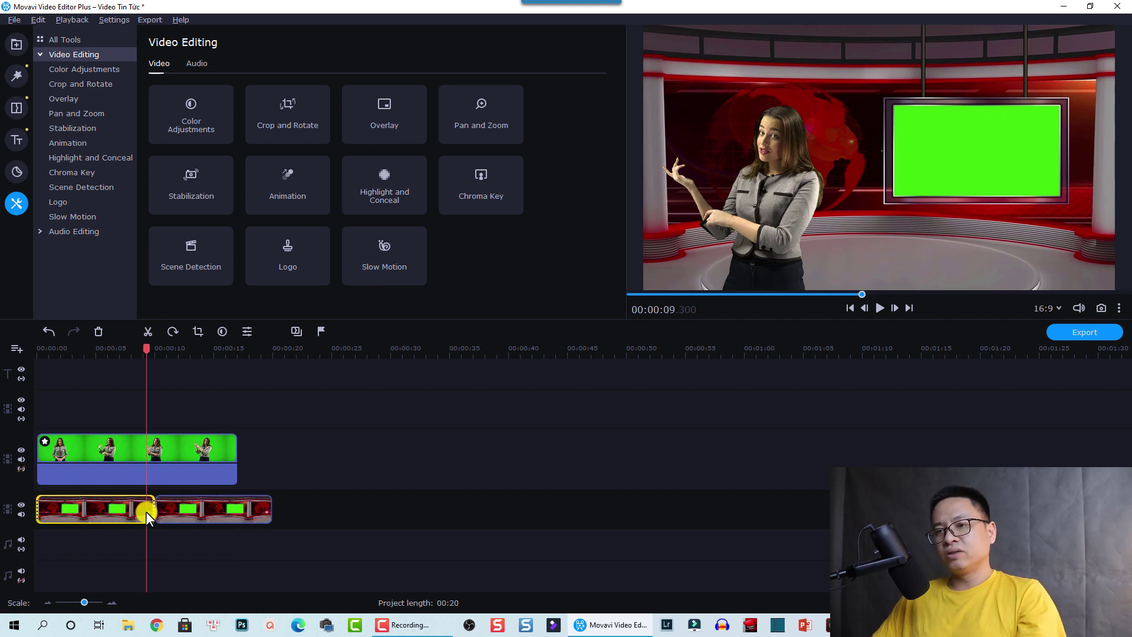
left_click(185, 511)
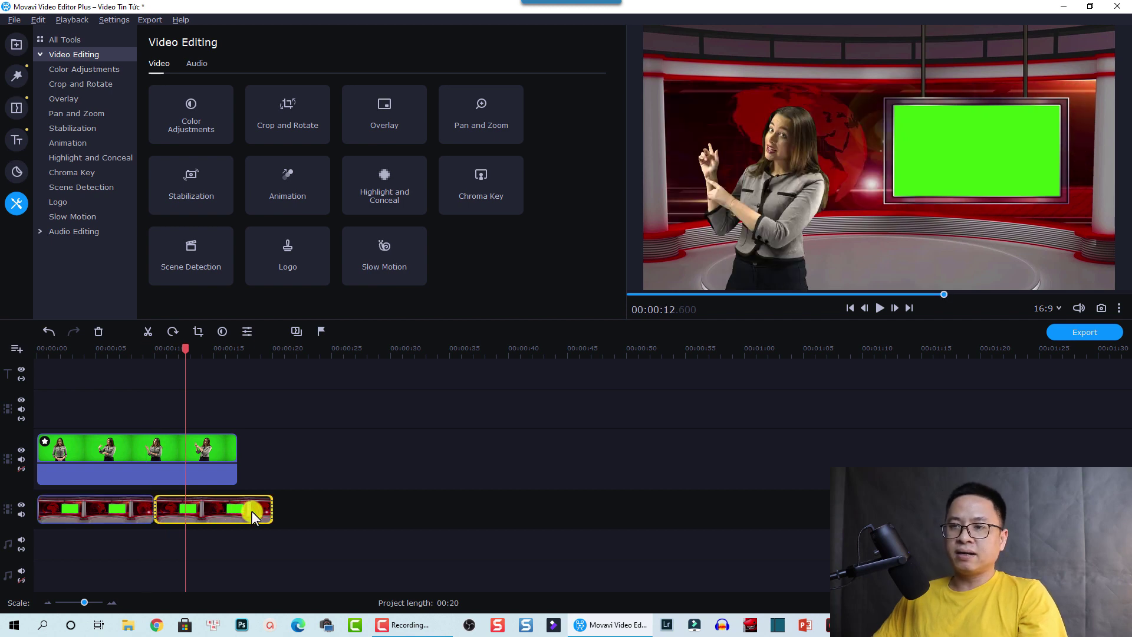
left_click_drag(271, 510, 237, 509)
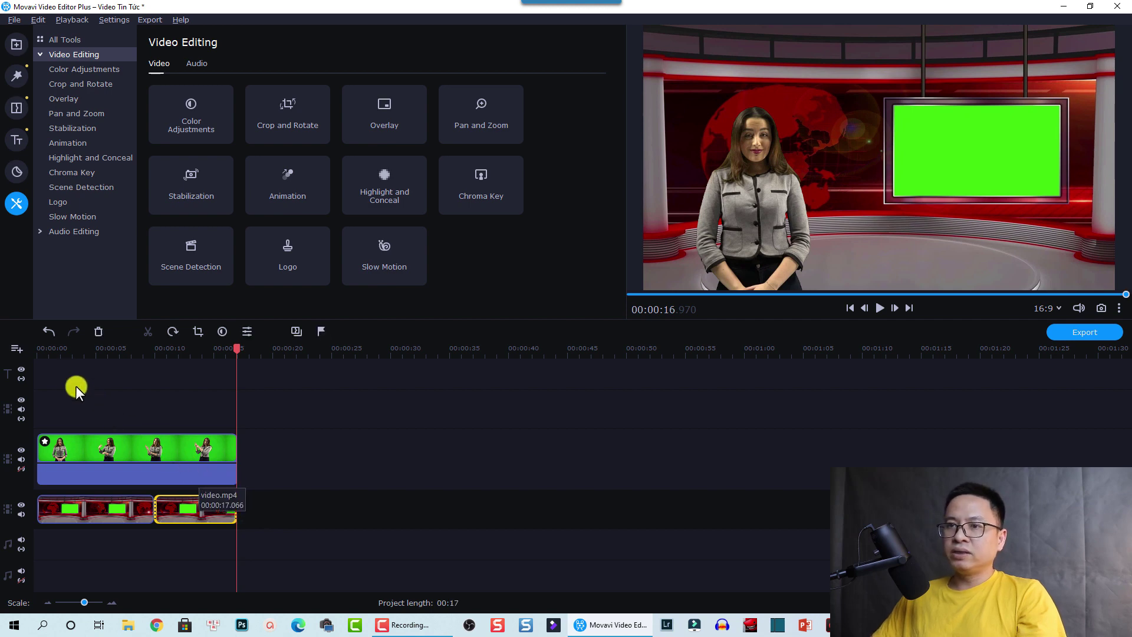
left_click(37, 353)
key("space")
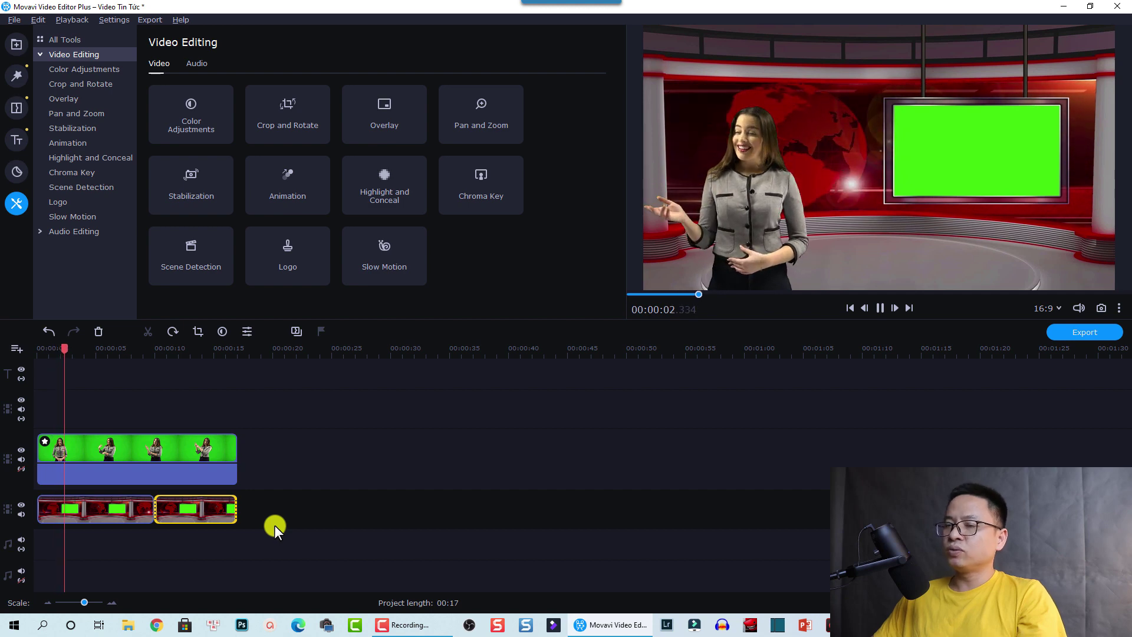
left_click(730, 259)
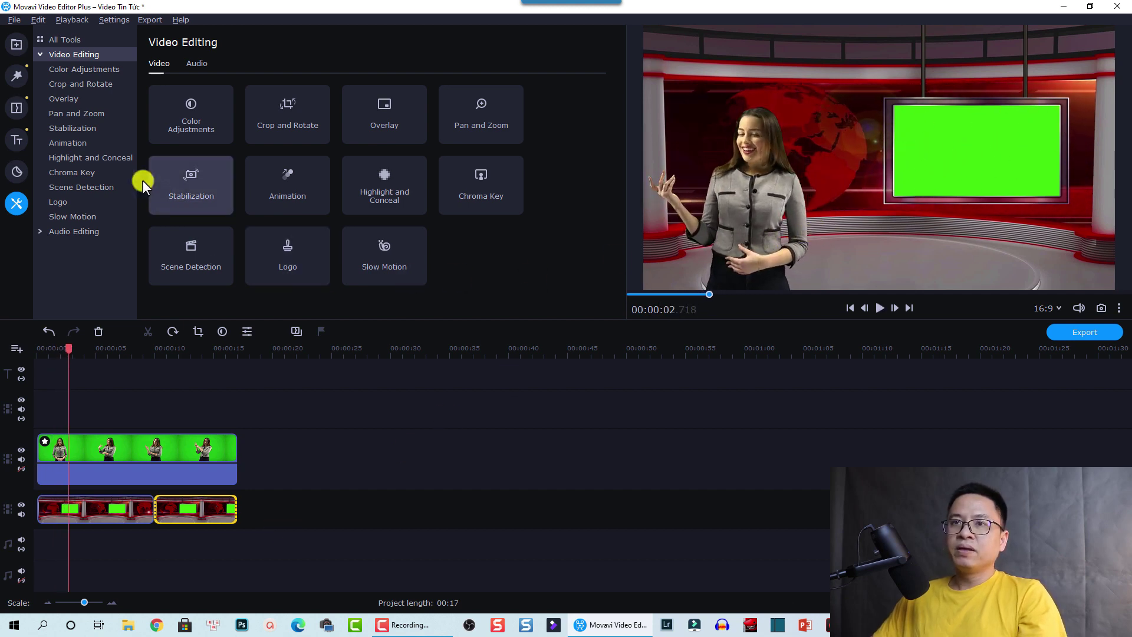
Step: Add Pexels Videos 2795383.mp4 from the media bin to the main video track after the second Newsflash clip
left_click(18, 44)
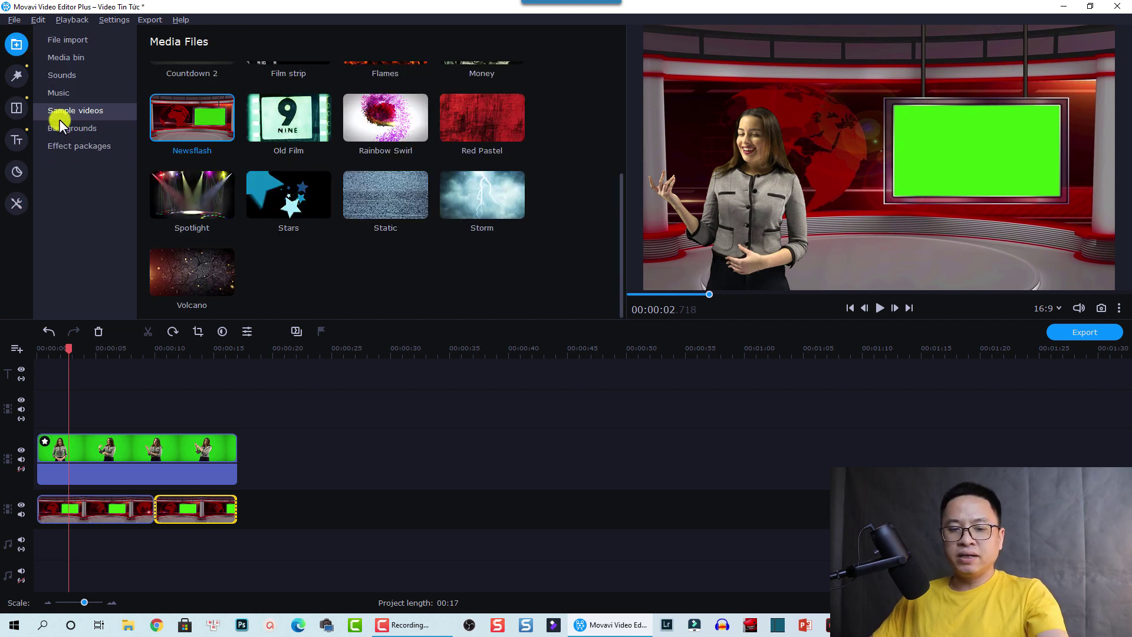
left_click(69, 60)
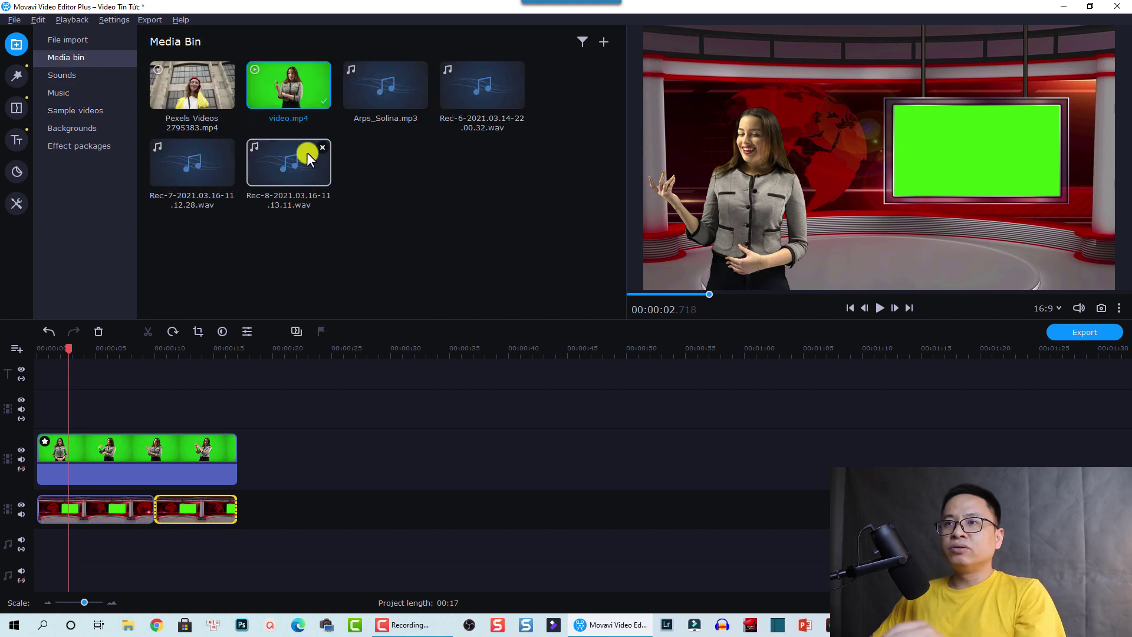
left_click(198, 99)
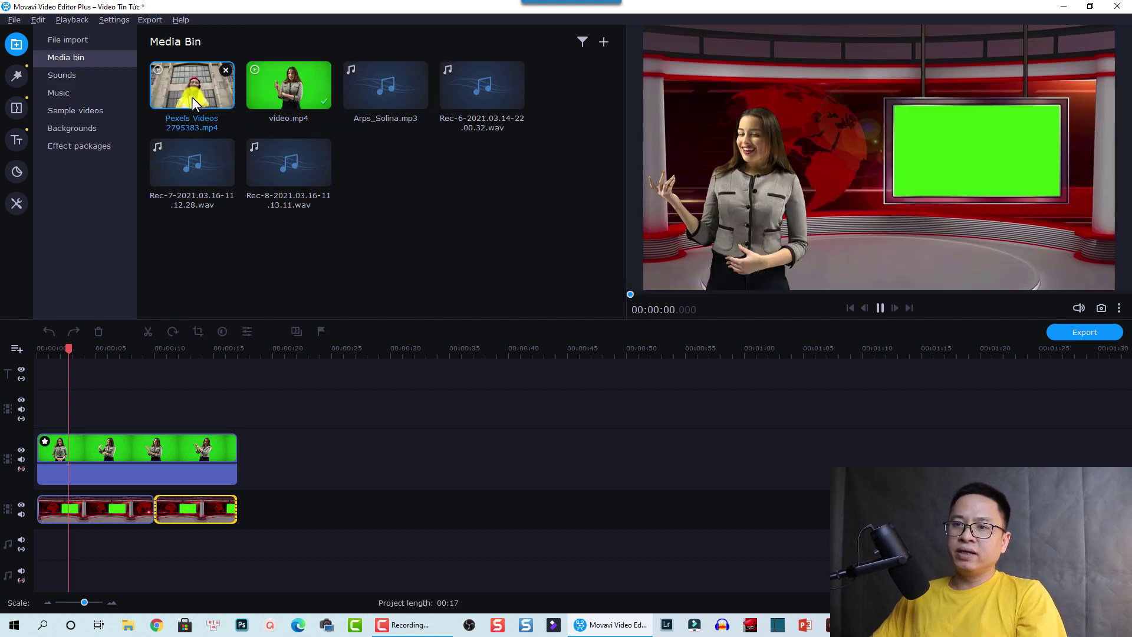
left_click_drag(192, 98, 264, 515)
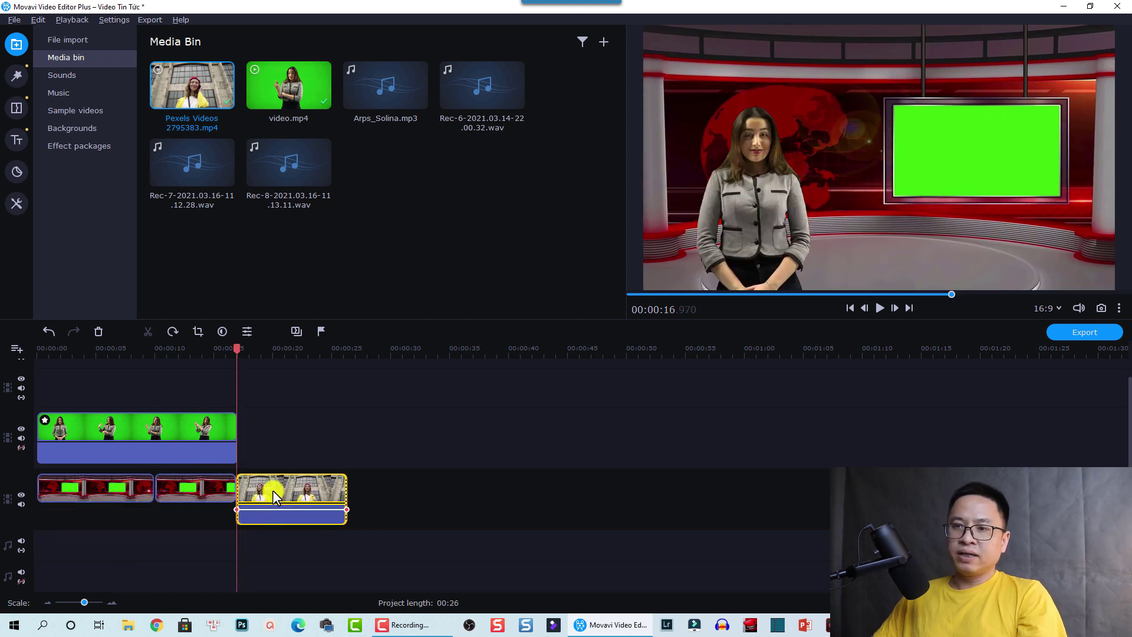
left_click(272, 490)
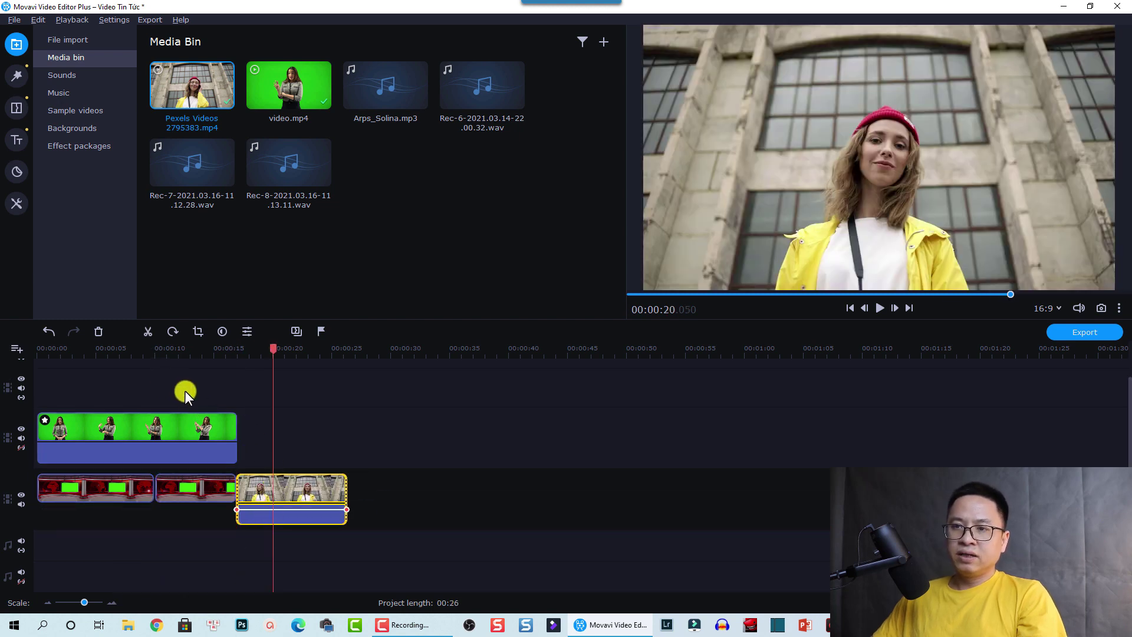
Step: Move the presenter clip to the upper overlay track and both Newsflash clips to the overlay track directly beneath it
left_click_drag(185, 391, 80, 529)
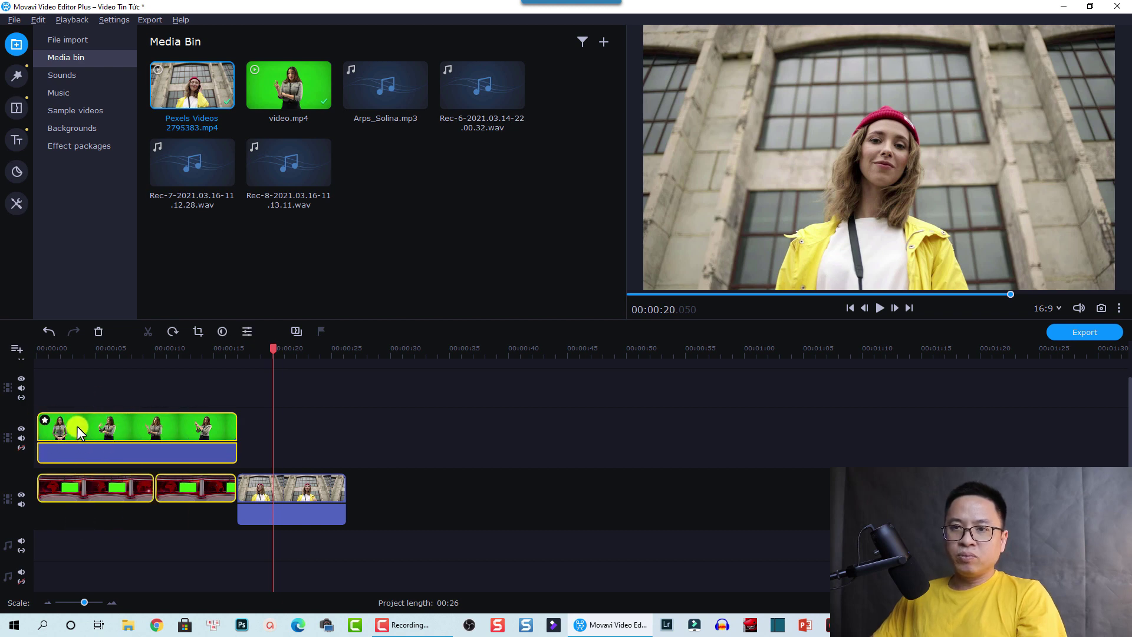
left_click_drag(77, 426, 78, 381)
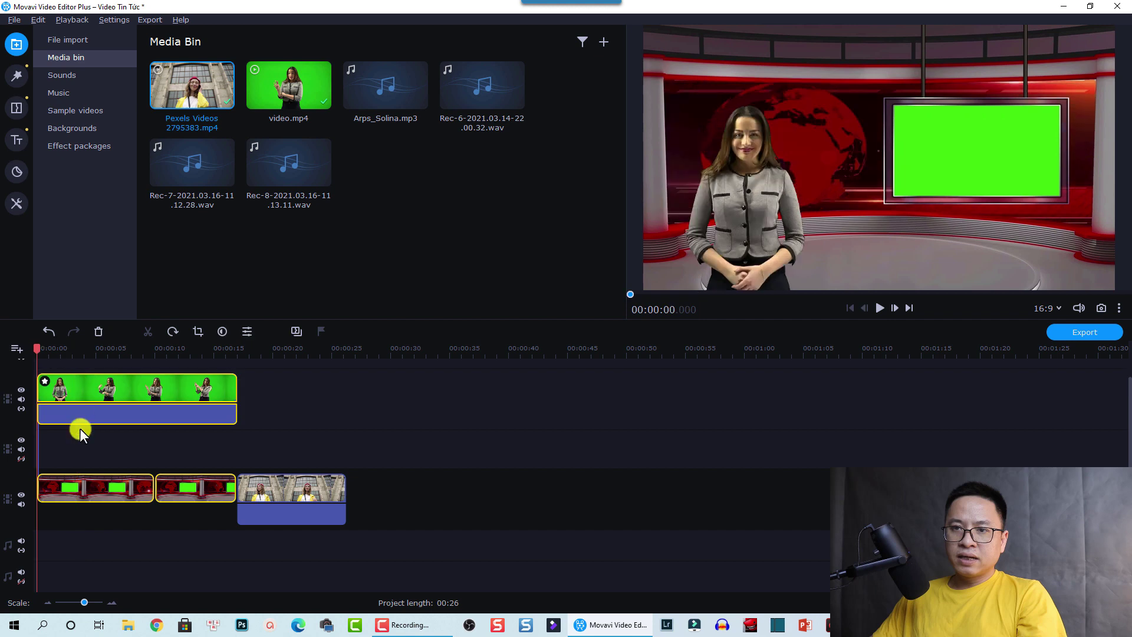
left_click_drag(68, 479, 68, 434)
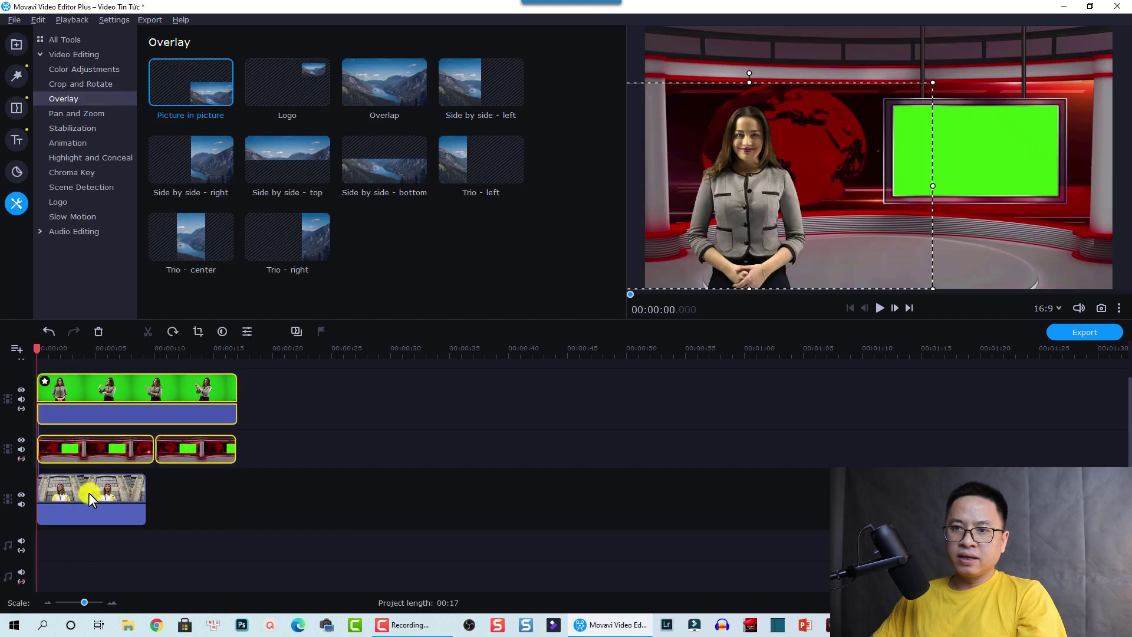
Step: Make the Pexels clip a picture-in-picture overlay, resize and position it over the studio's green screen, and preview from the start
left_click(93, 492)
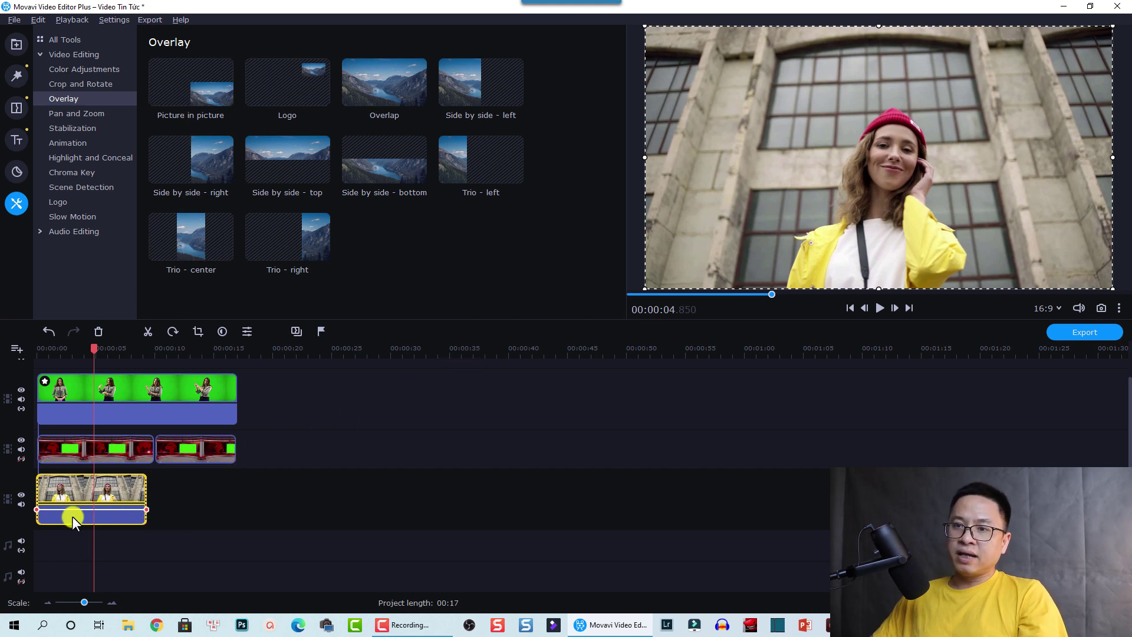
left_click(195, 99)
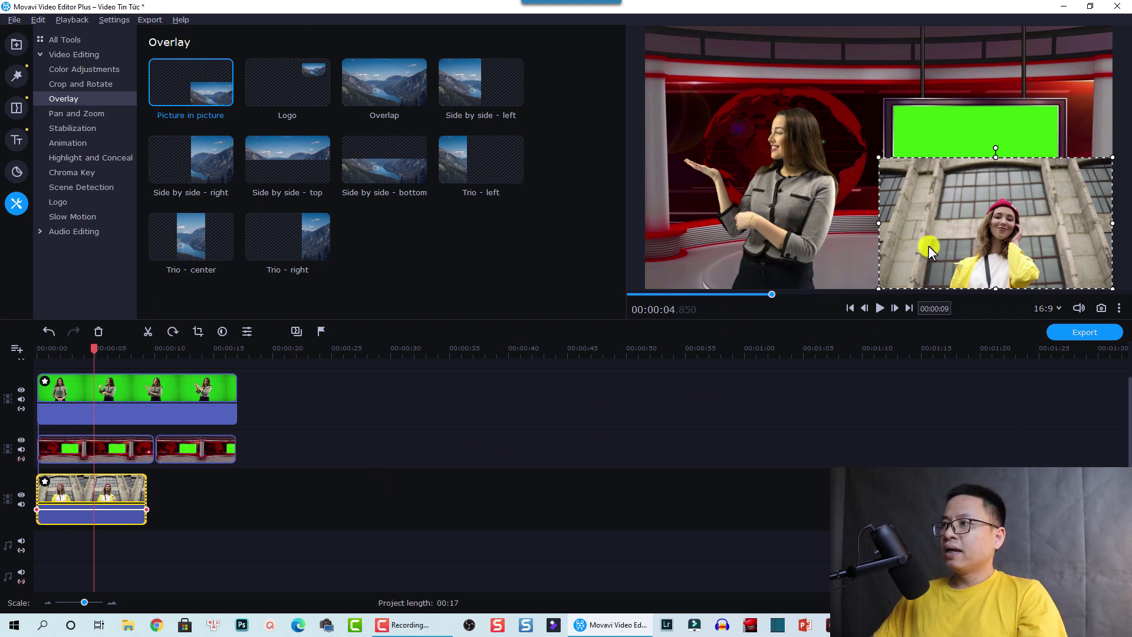
left_click_drag(878, 160, 941, 194)
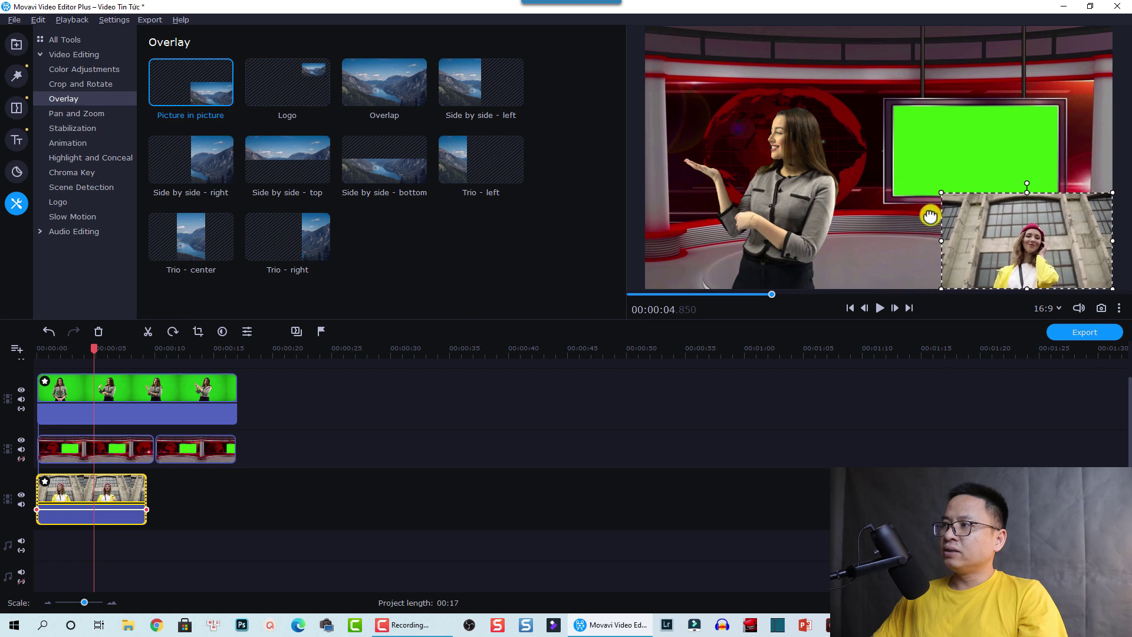
left_click_drag(1010, 227, 971, 161)
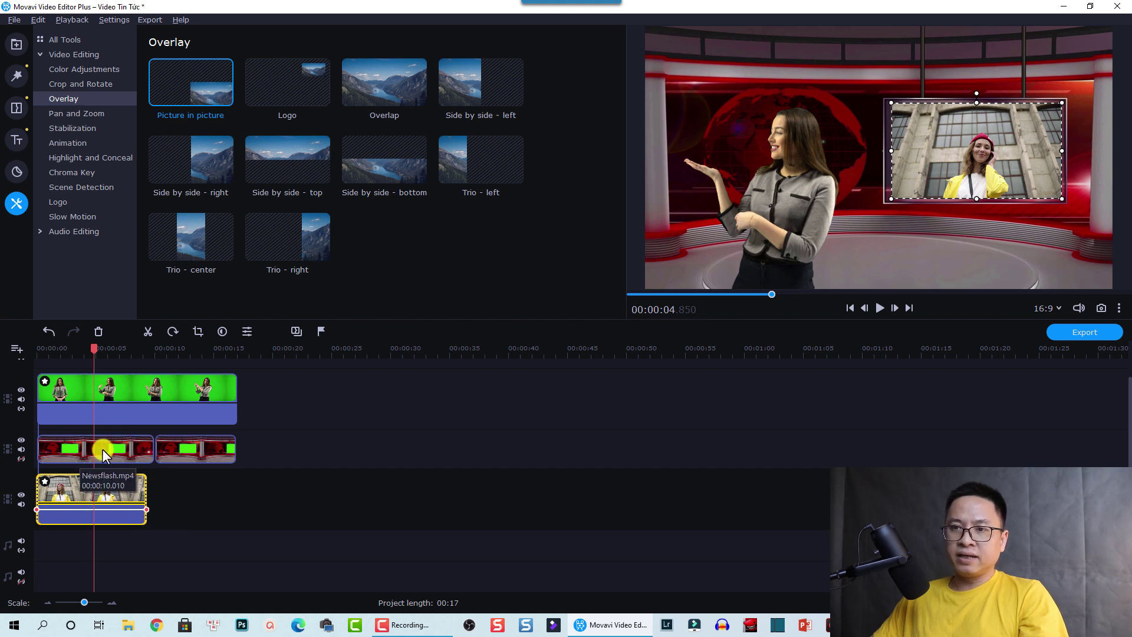
left_click(37, 352)
key("space")
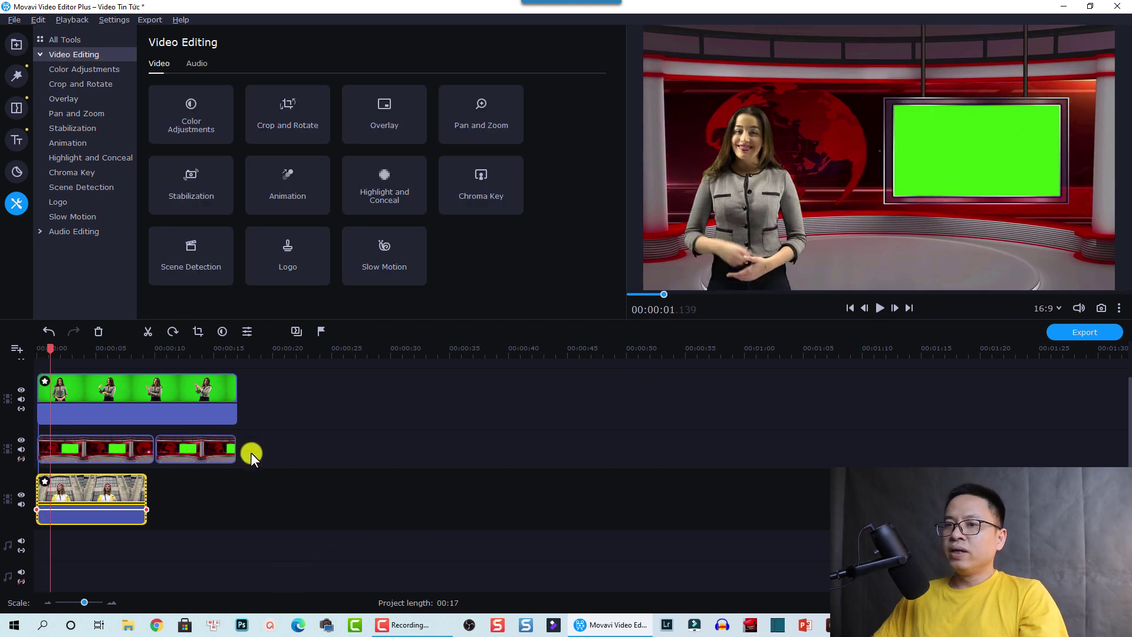
Step: Chroma key the studio screen's green out of the first Newsflash clip so the Pexels footage shows through
left_click(106, 448)
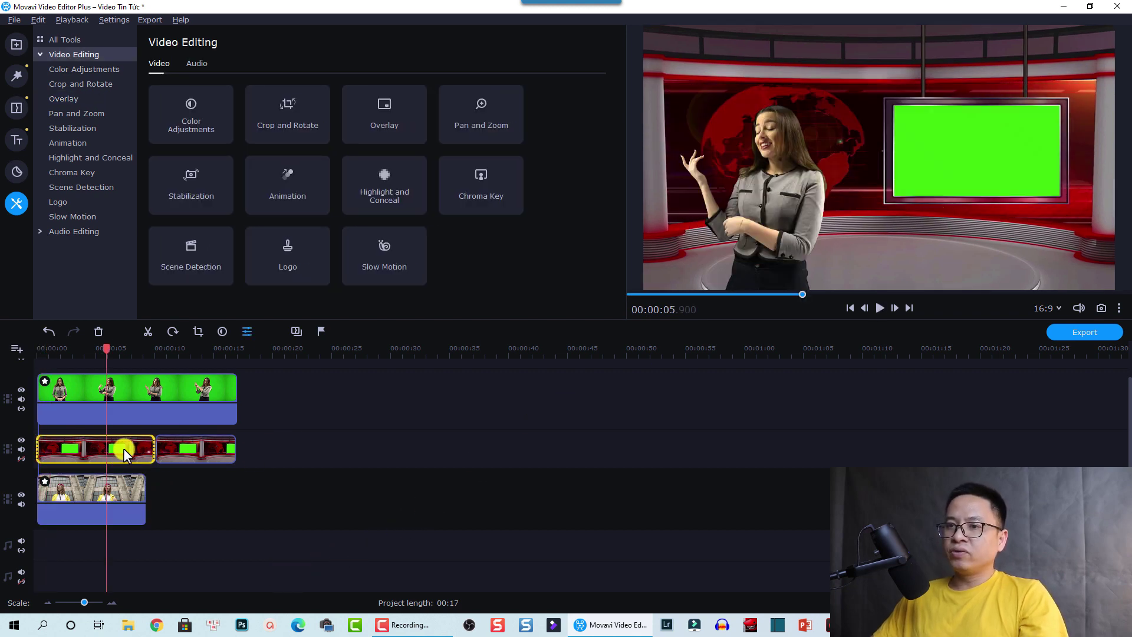
left_click(89, 451)
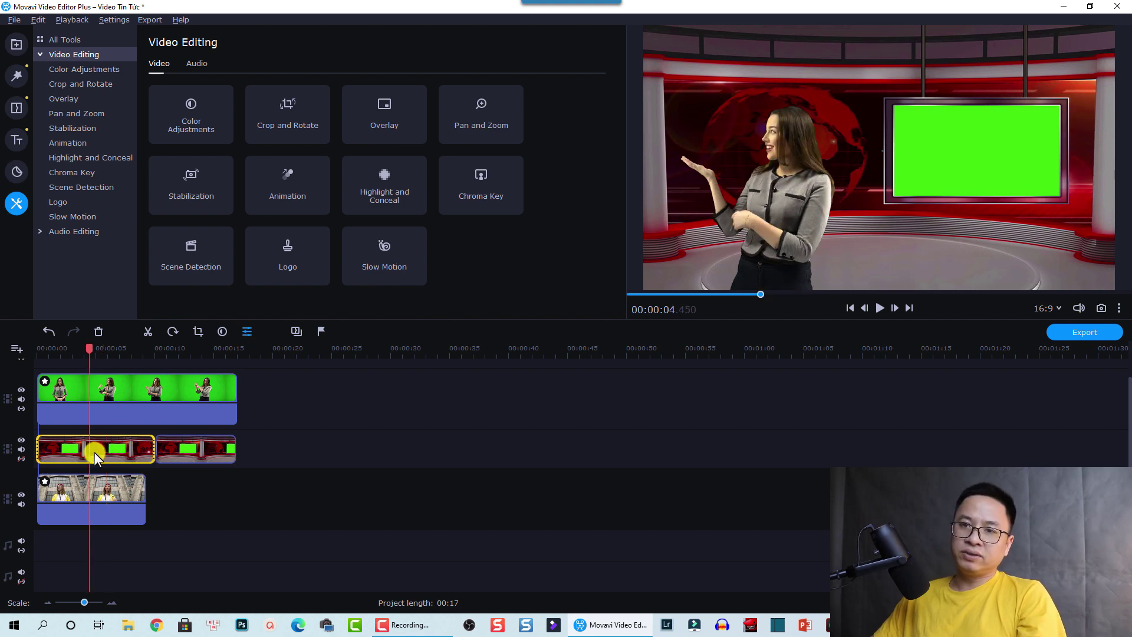
left_click(501, 182)
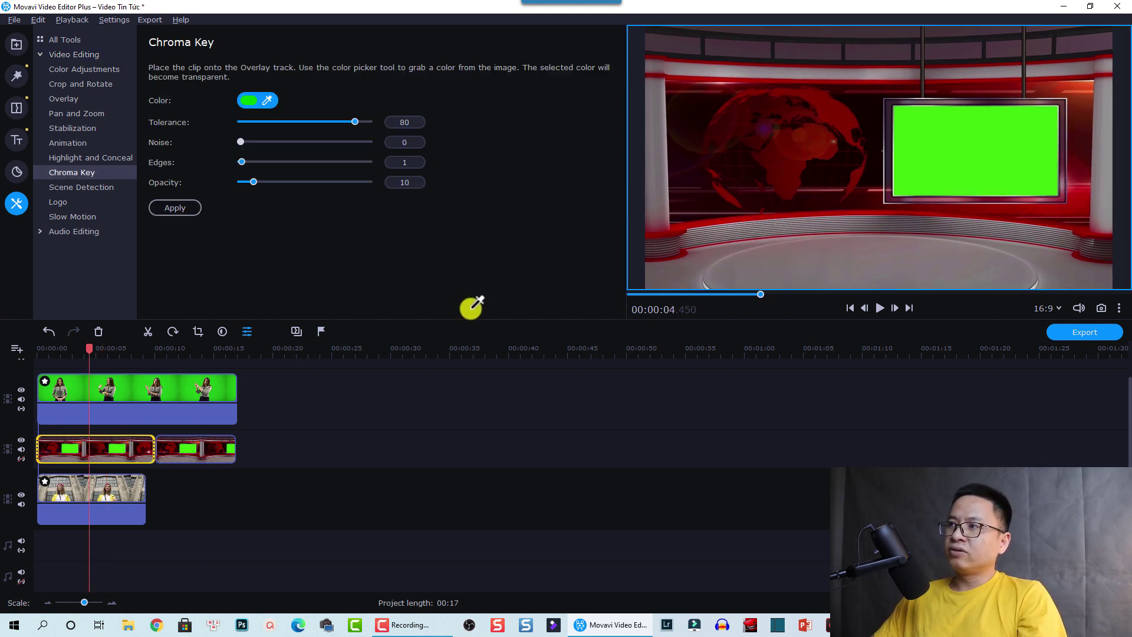
left_click(929, 125)
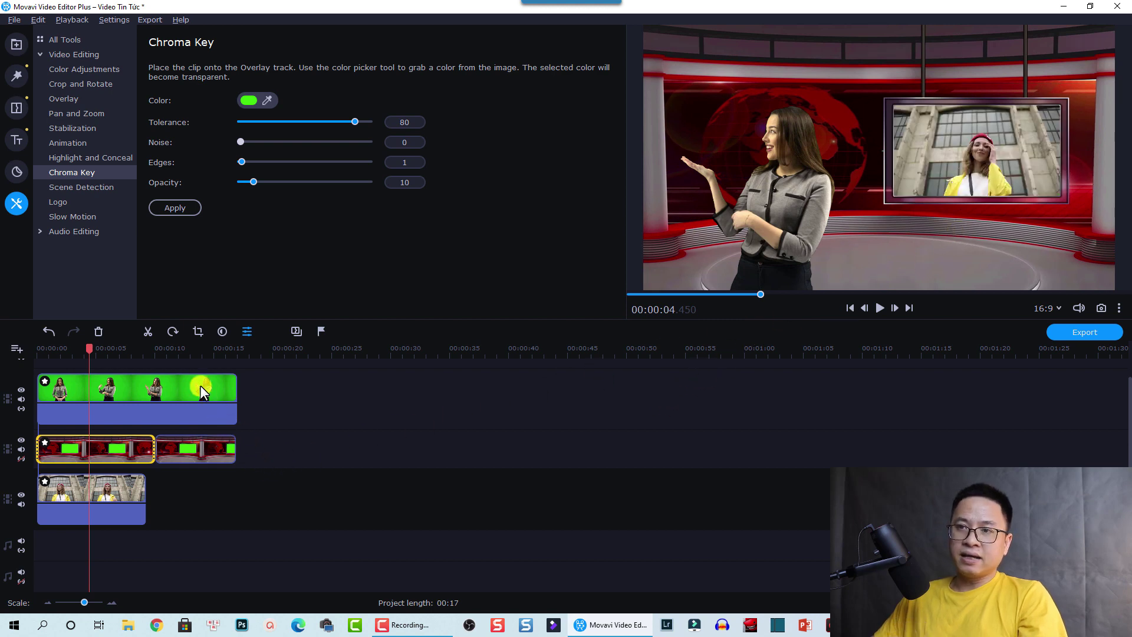
Step: Chroma key the studio screen's green out of the second Newsflash clip
left_click(183, 351)
left_click(184, 445)
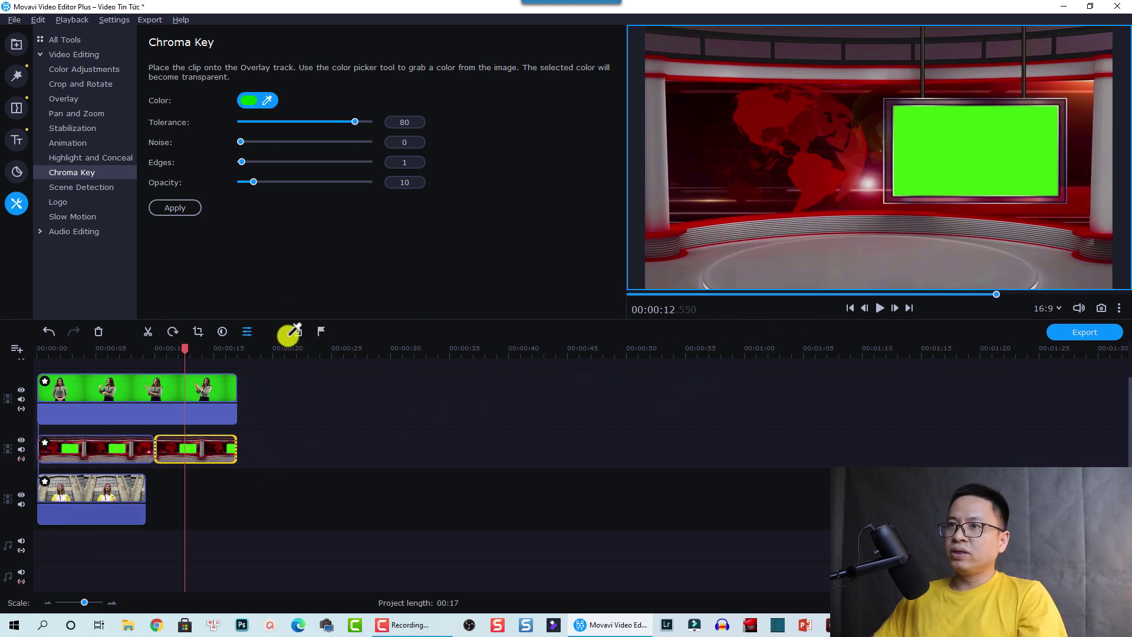
left_click(971, 141)
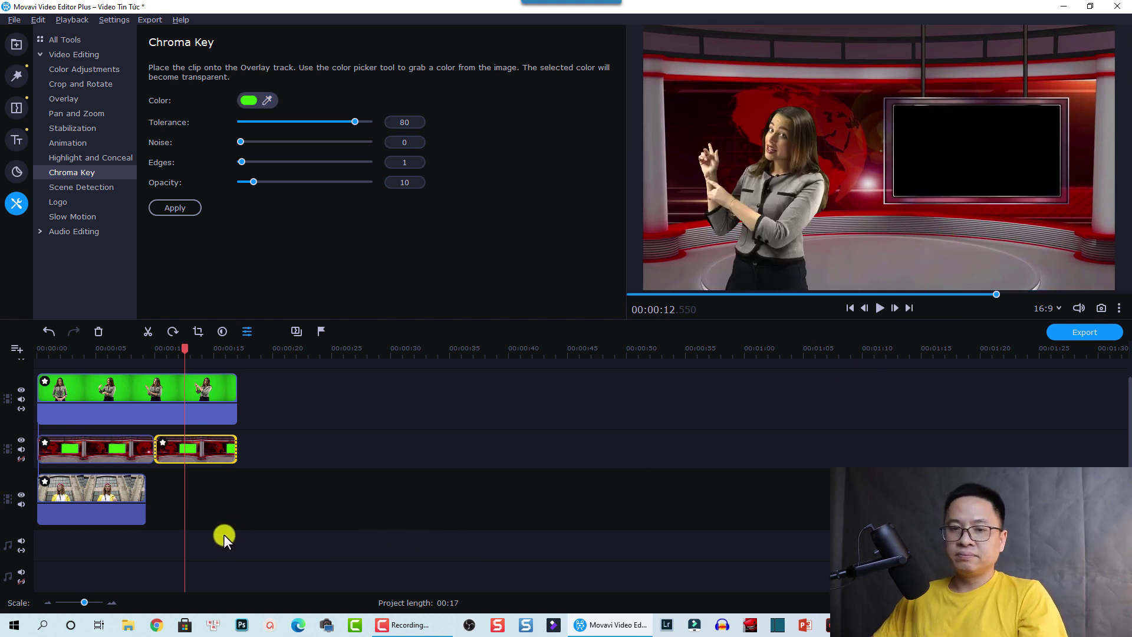
left_click(117, 492)
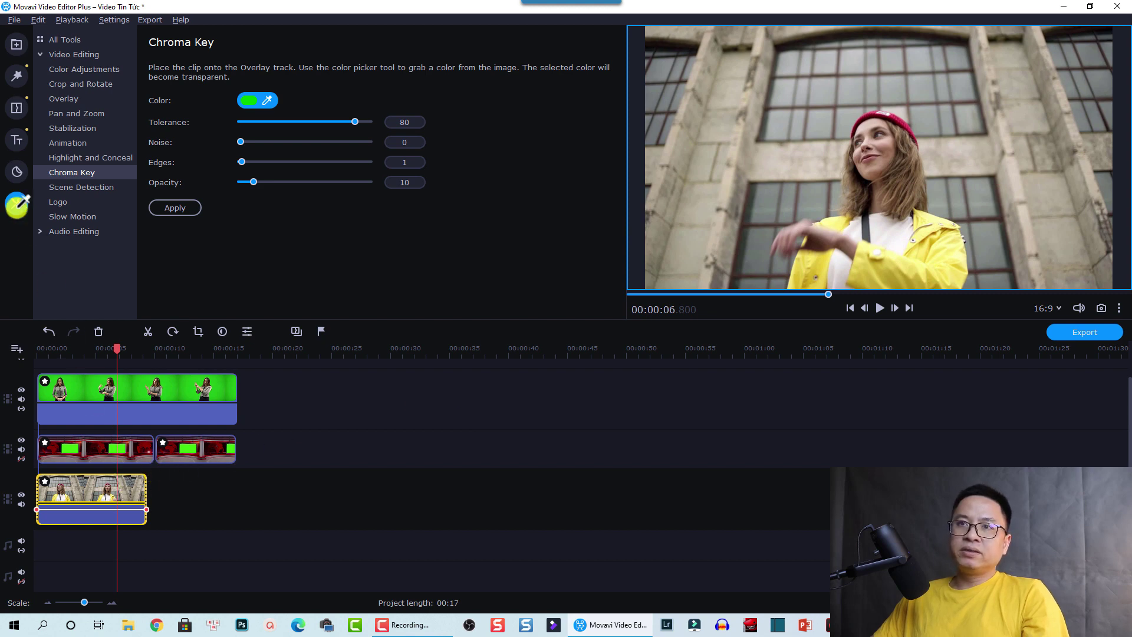
left_click(17, 45)
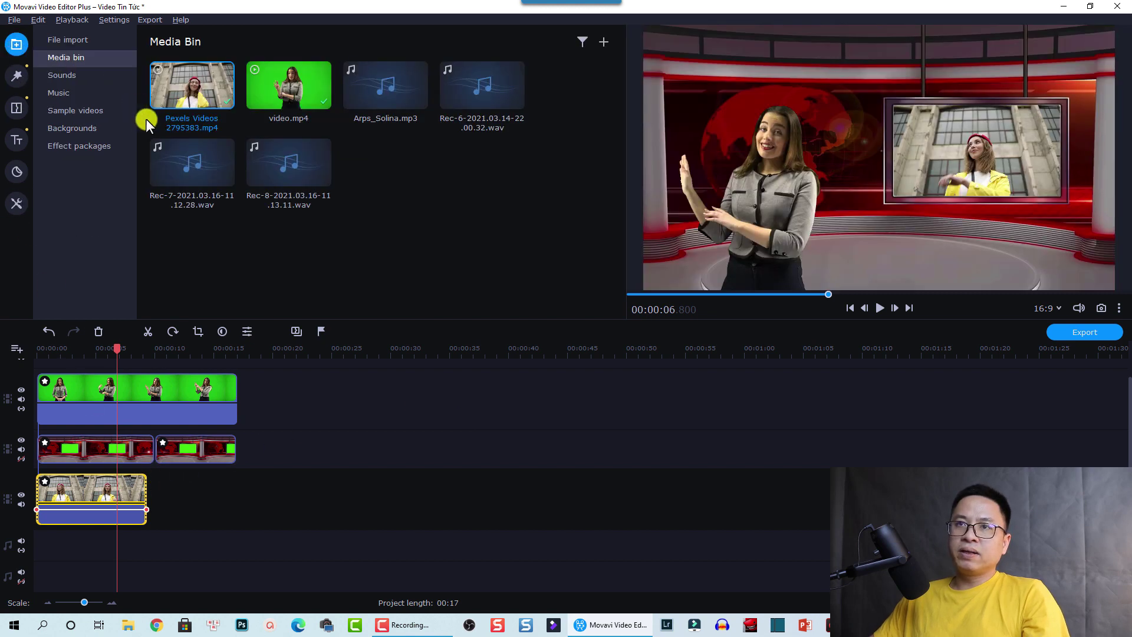
left_click(128, 494)
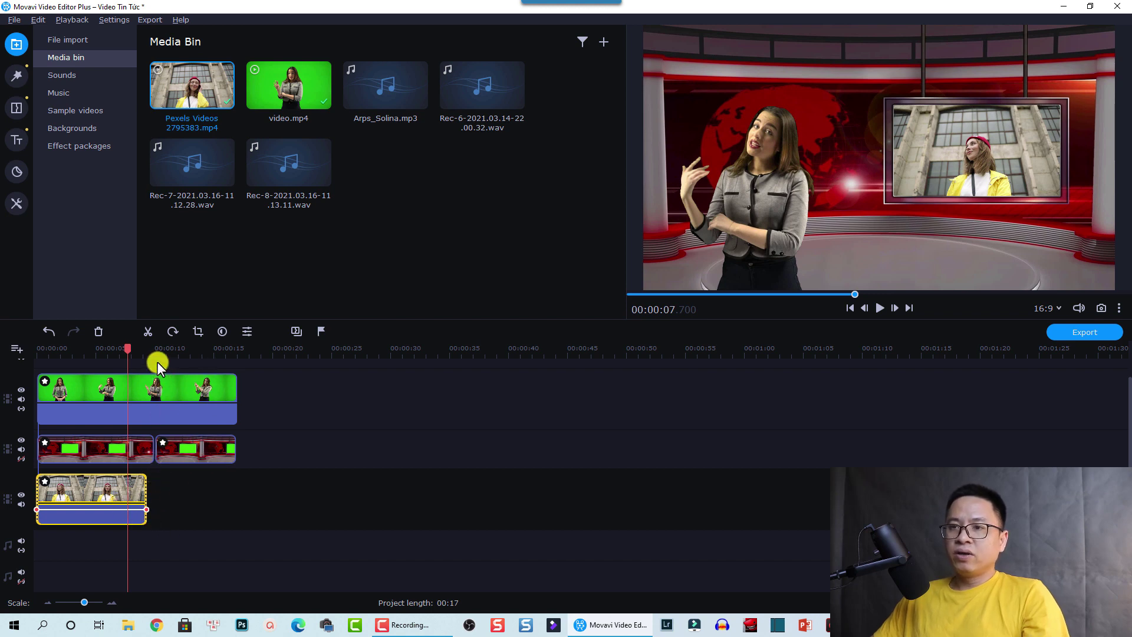
left_click(158, 353)
left_click(105, 489)
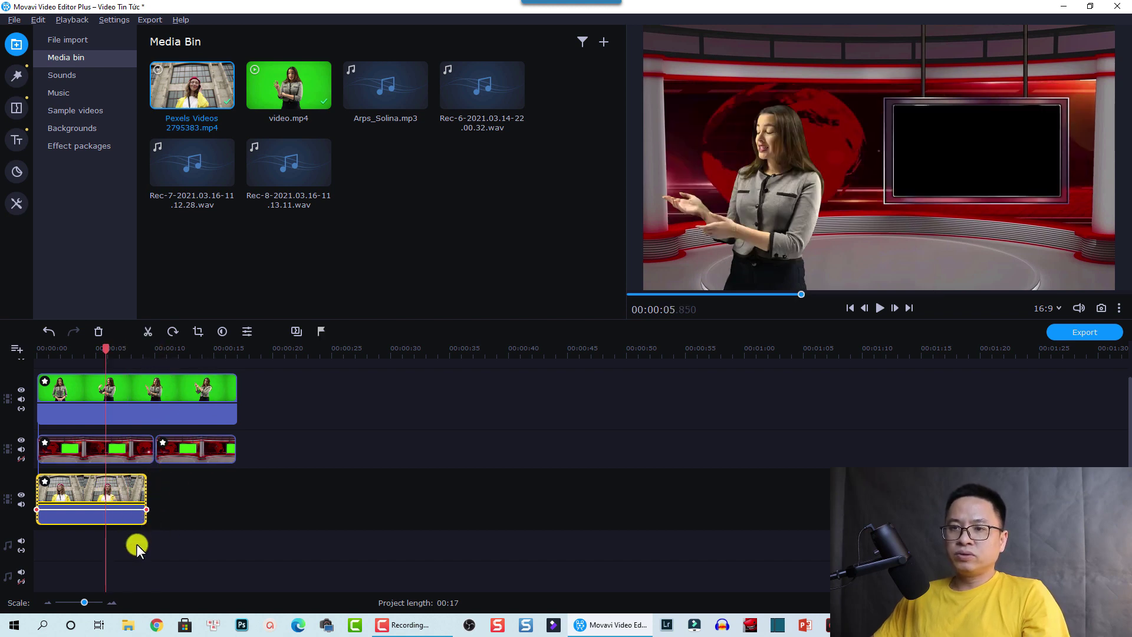
left_click(165, 352)
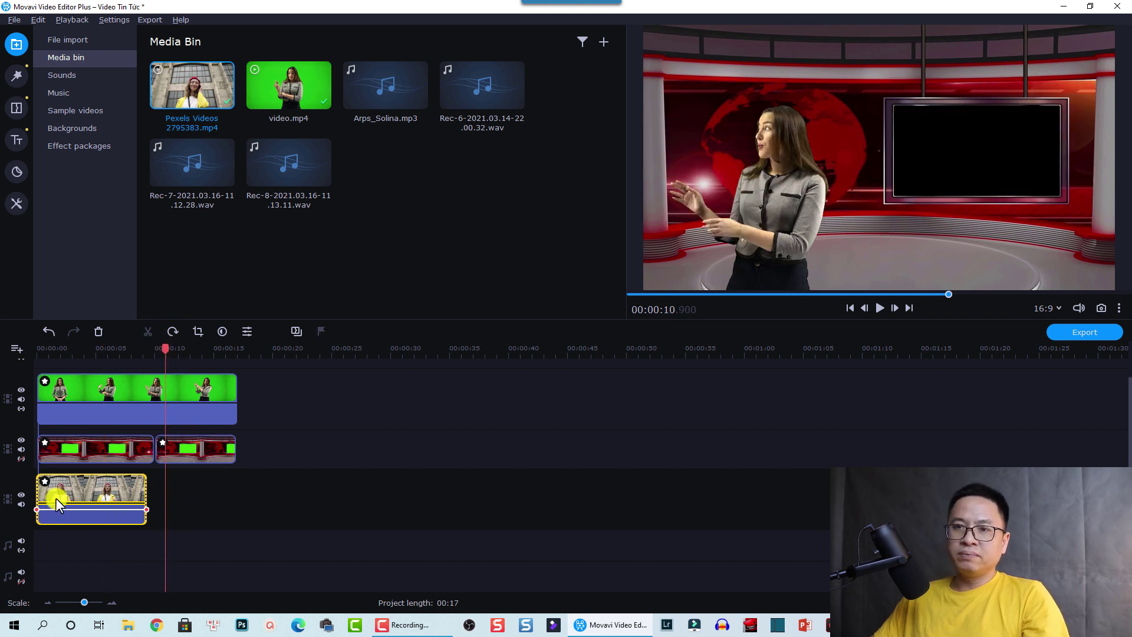
key("ctrl+v")
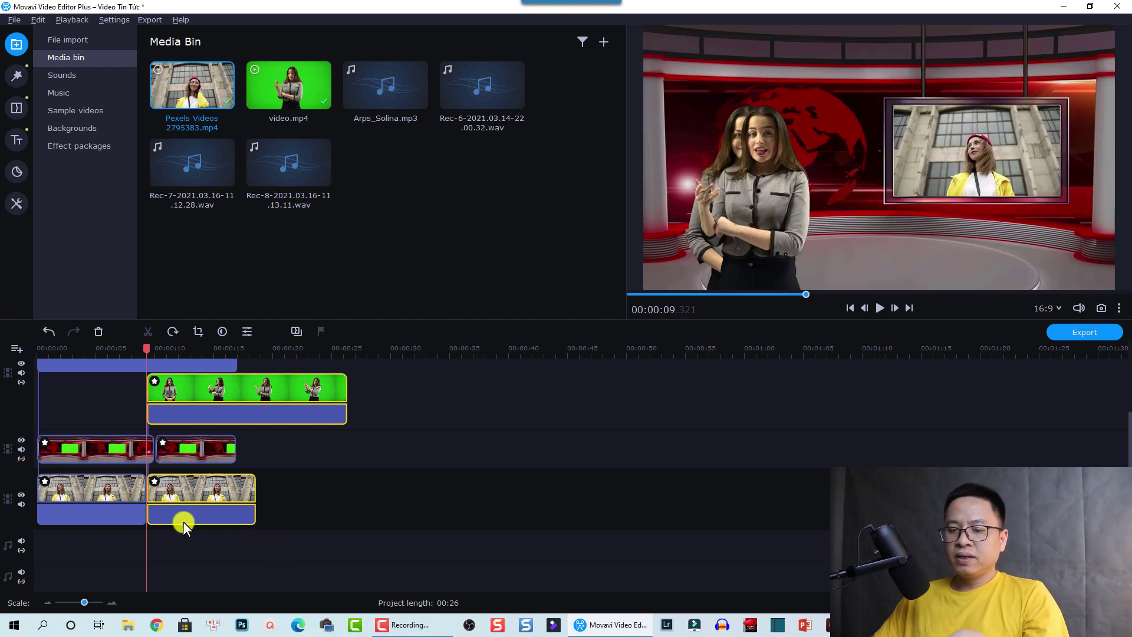
key("ctrl+z")
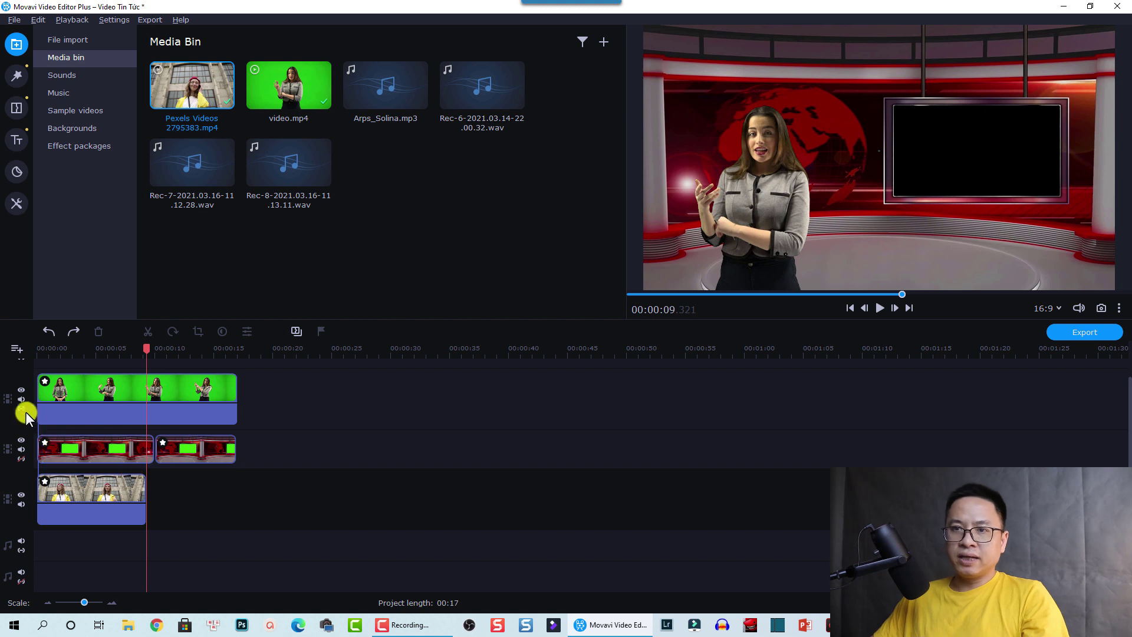
Step: Paste a copy of the Pexels clip after the original, trim its end to match the presenter clip's end, and preview the last seconds
left_click(91, 493)
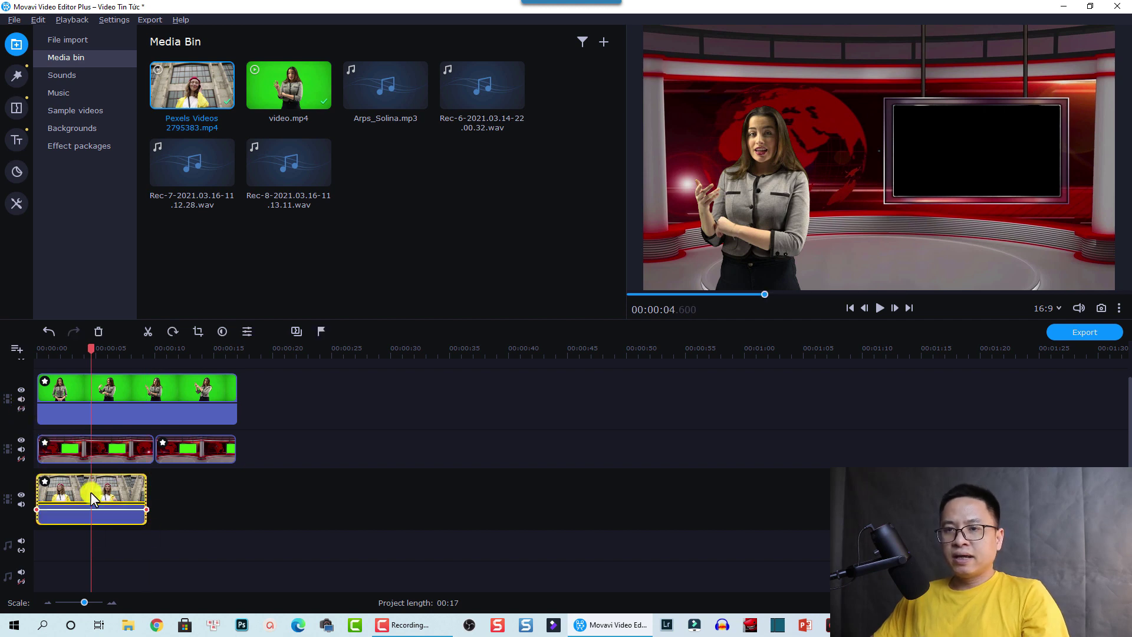
left_click(159, 361)
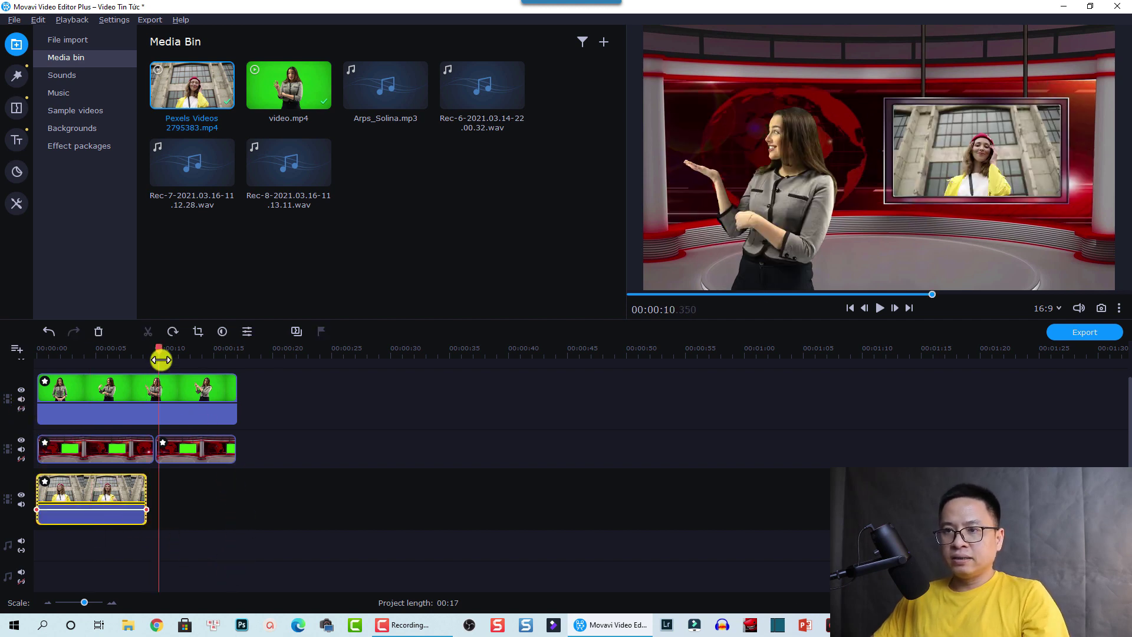
key("ctrl+v")
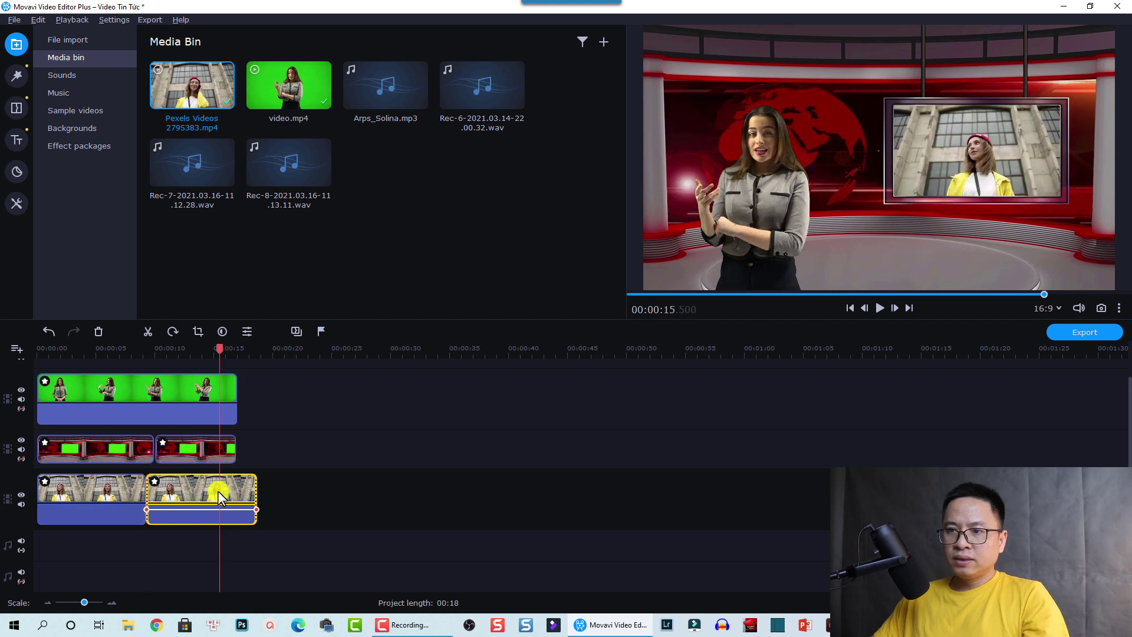
left_click_drag(255, 493, 235, 493)
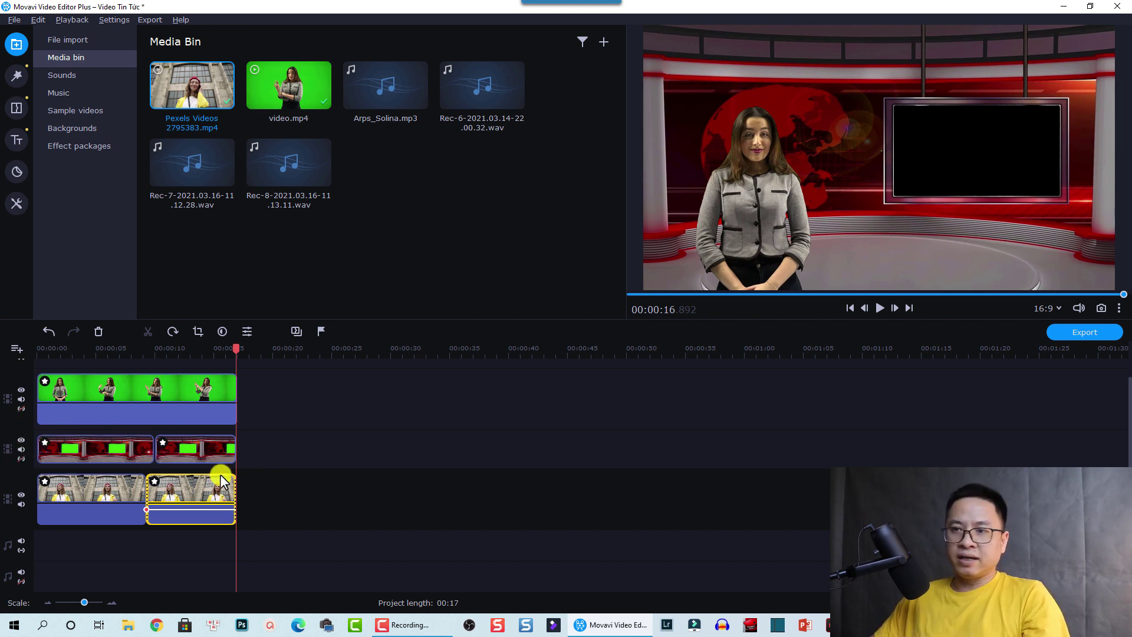
left_click(202, 360)
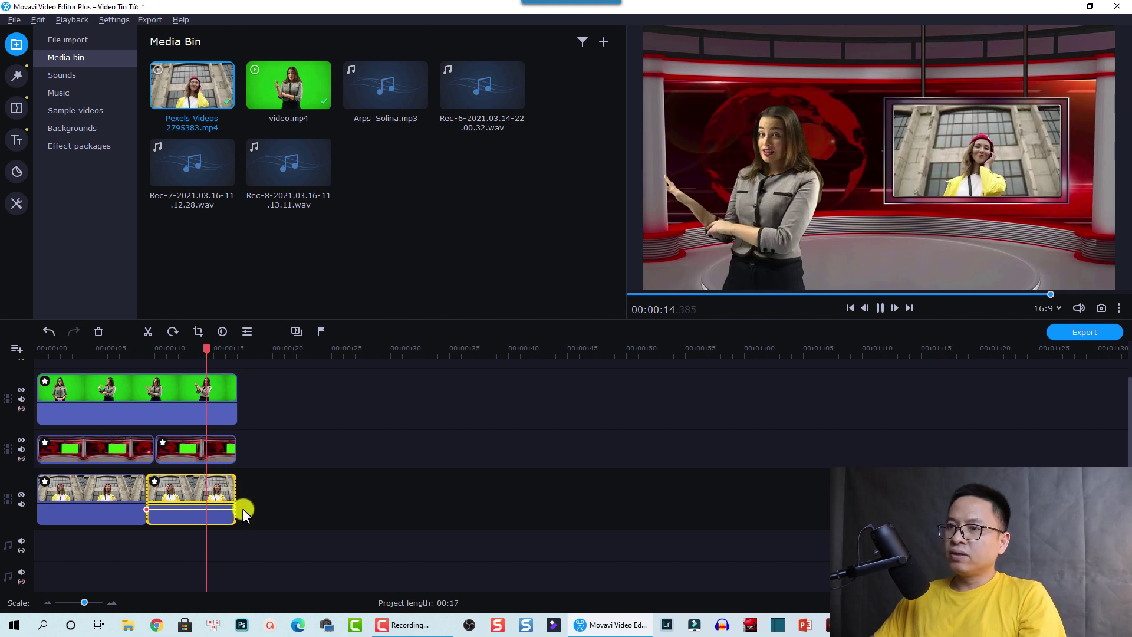
key("space")
Step: Add the Clean line title above the presenter clip, starting at about 1.35 seconds, and open it for editing
left_click(55, 358)
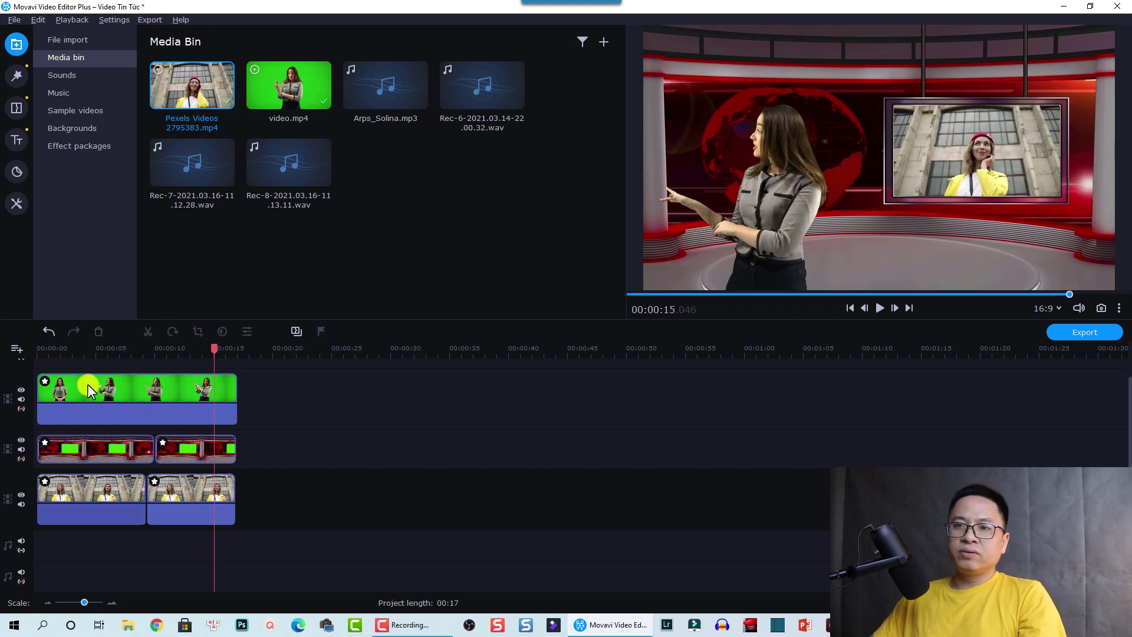
left_click(66, 355)
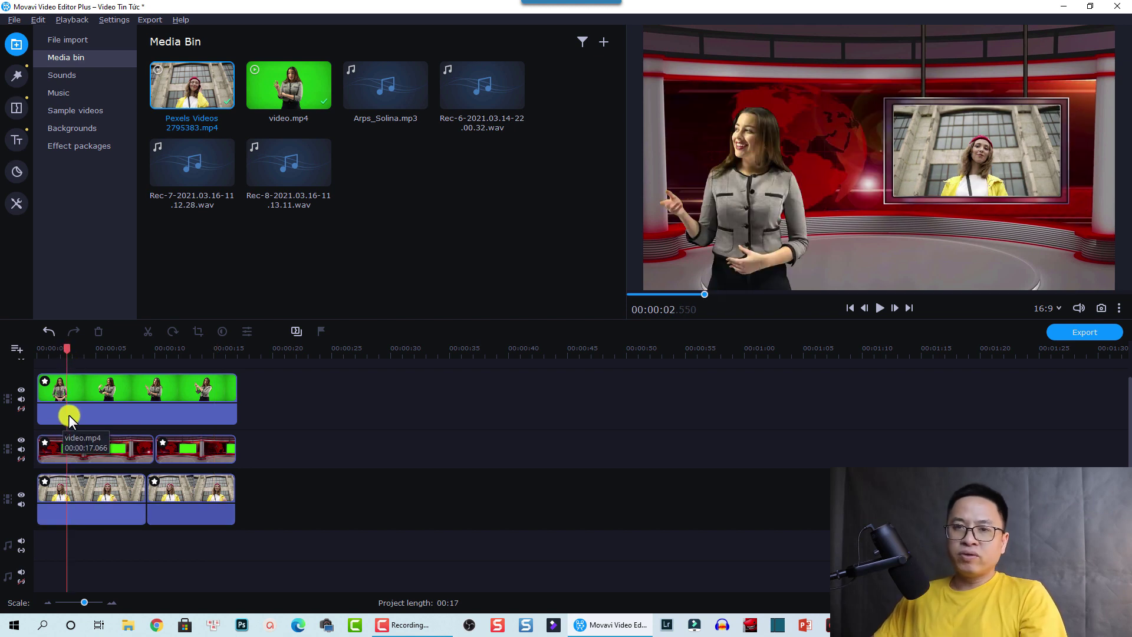
left_click(15, 142)
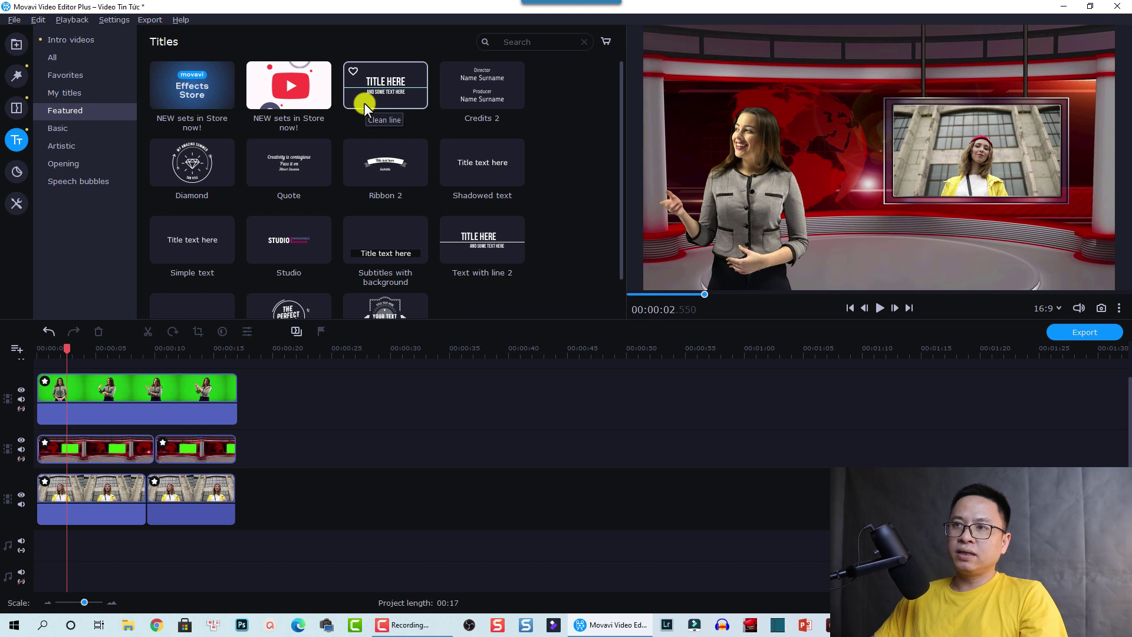
left_click(384, 90)
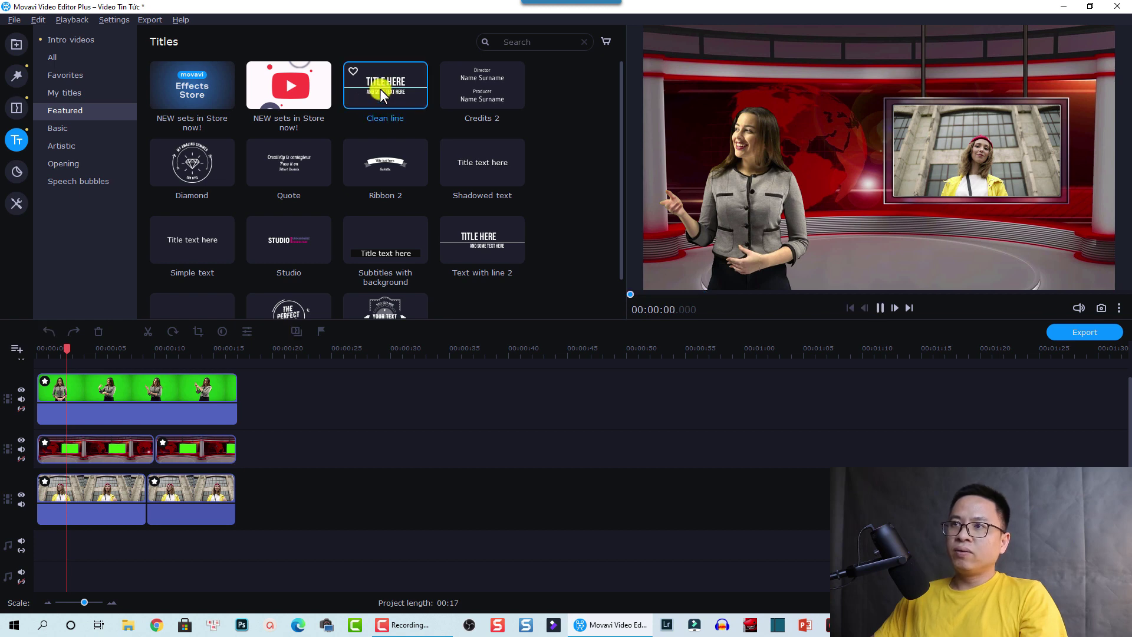
mouse_move(379, 88)
left_mouse_down()
mouse_move(213, 290)
mouse_move(79, 334)
mouse_move(52, 363)
mouse_move(94, 436)
mouse_move(152, 415)
left_mouse_up()
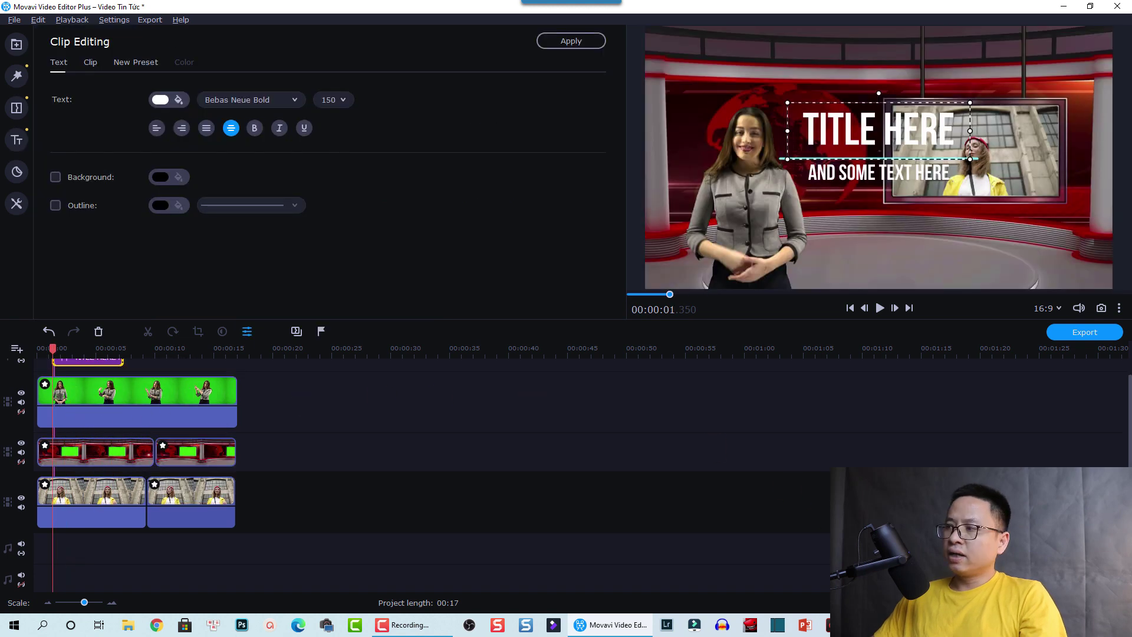
scroll(1112, 437, "up", 1)
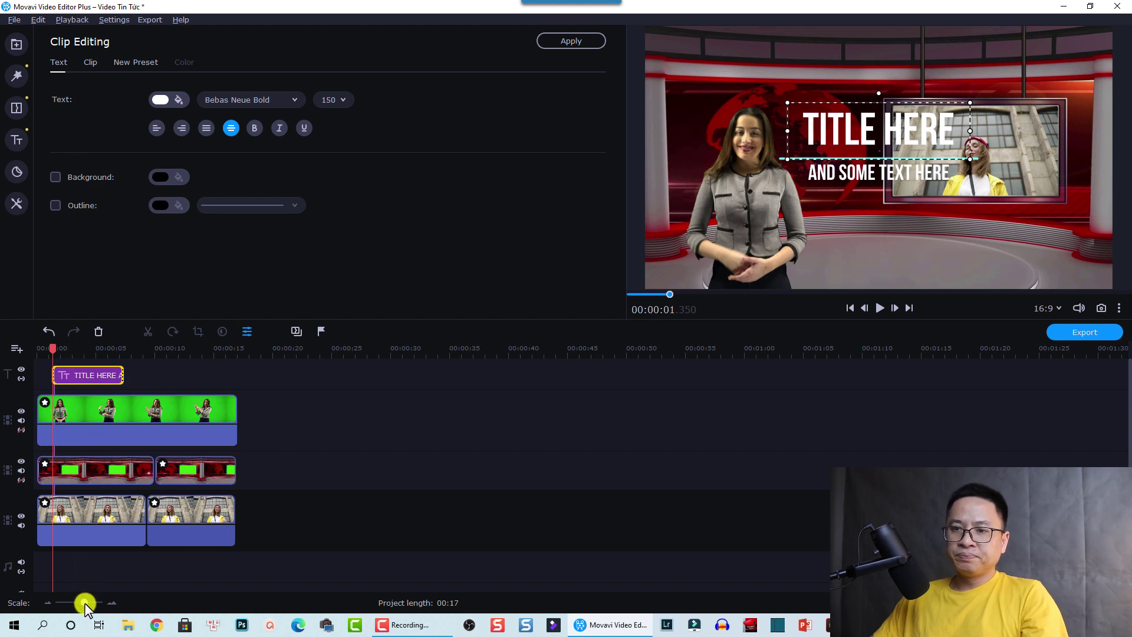
left_click_drag(84, 603, 93, 599)
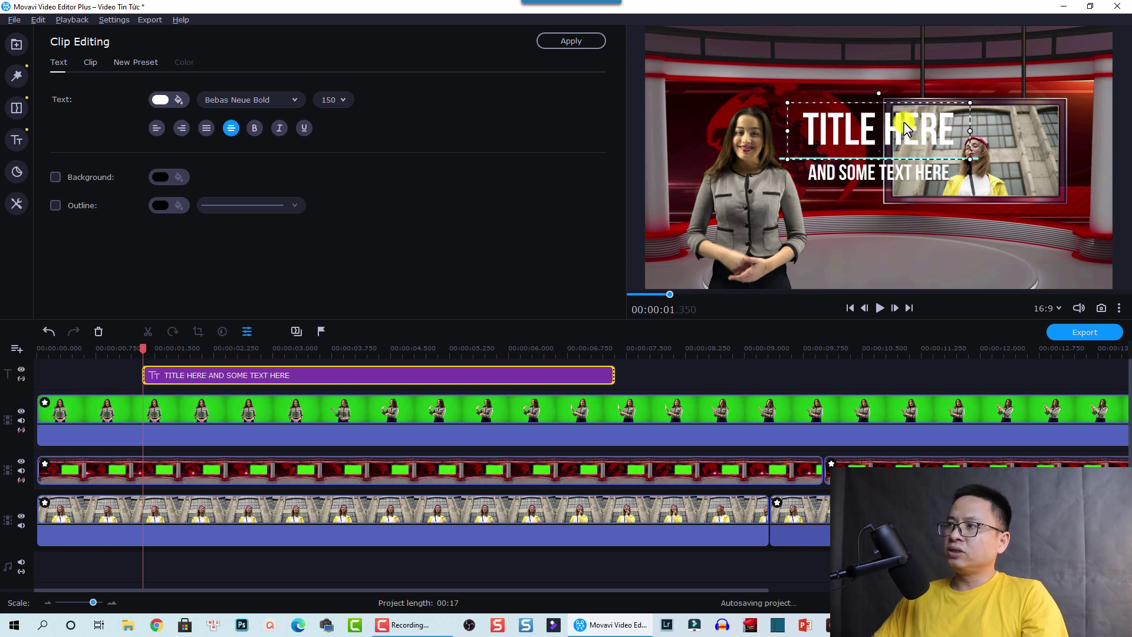
Step: Replace the title's "TITLE HERE" heading with "BREAKING NEW", entering each word on its own line
double_click(851, 136)
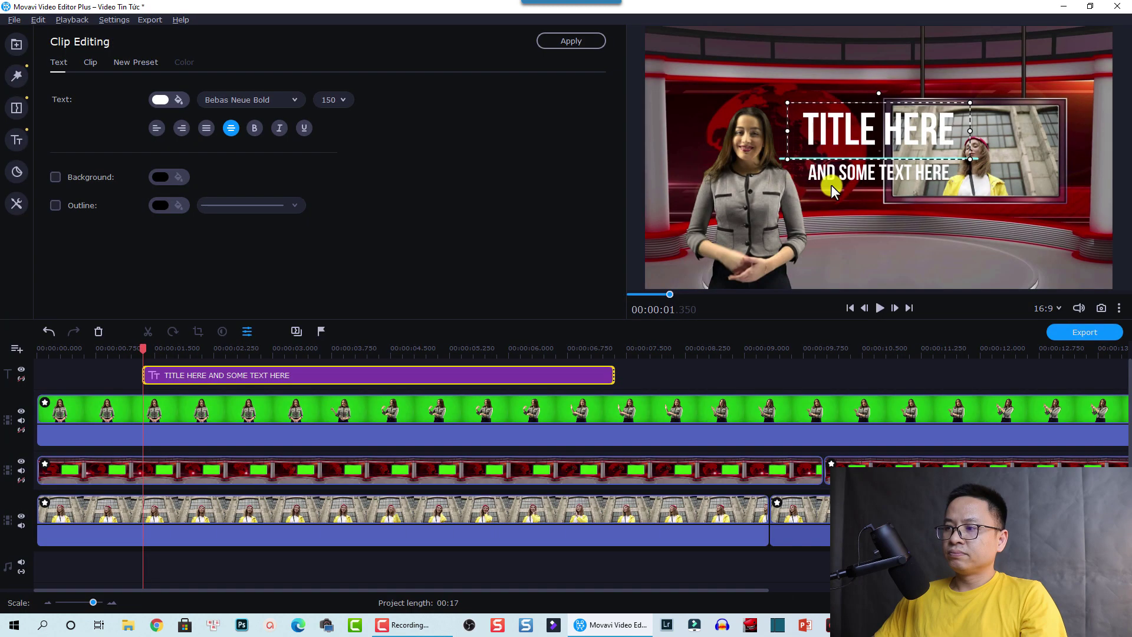
double_click(860, 131)
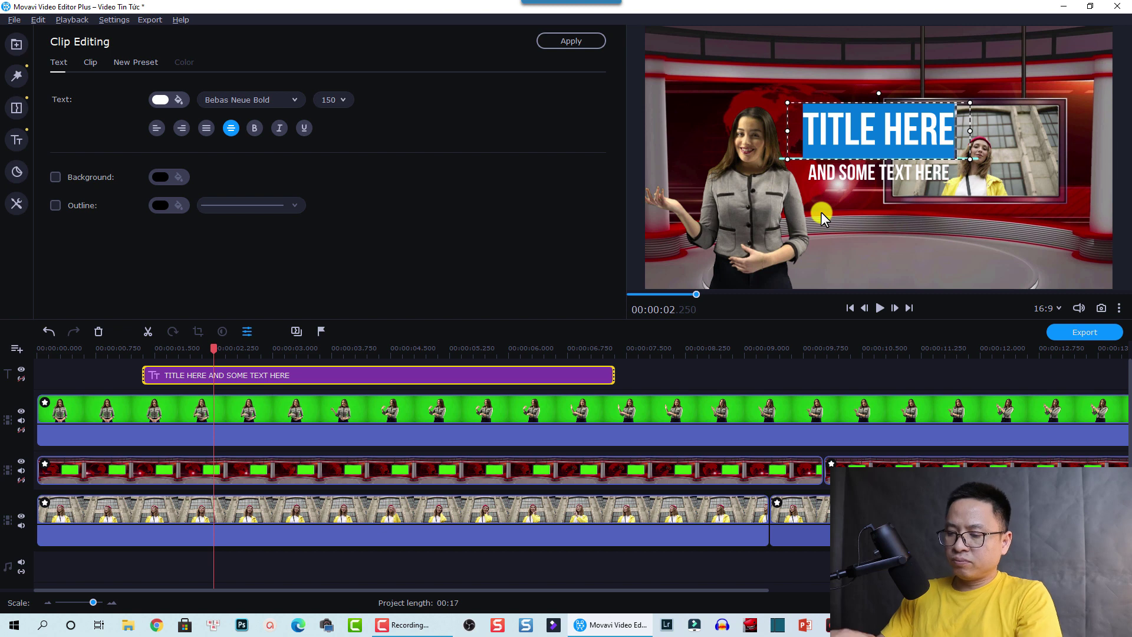
type("BR")
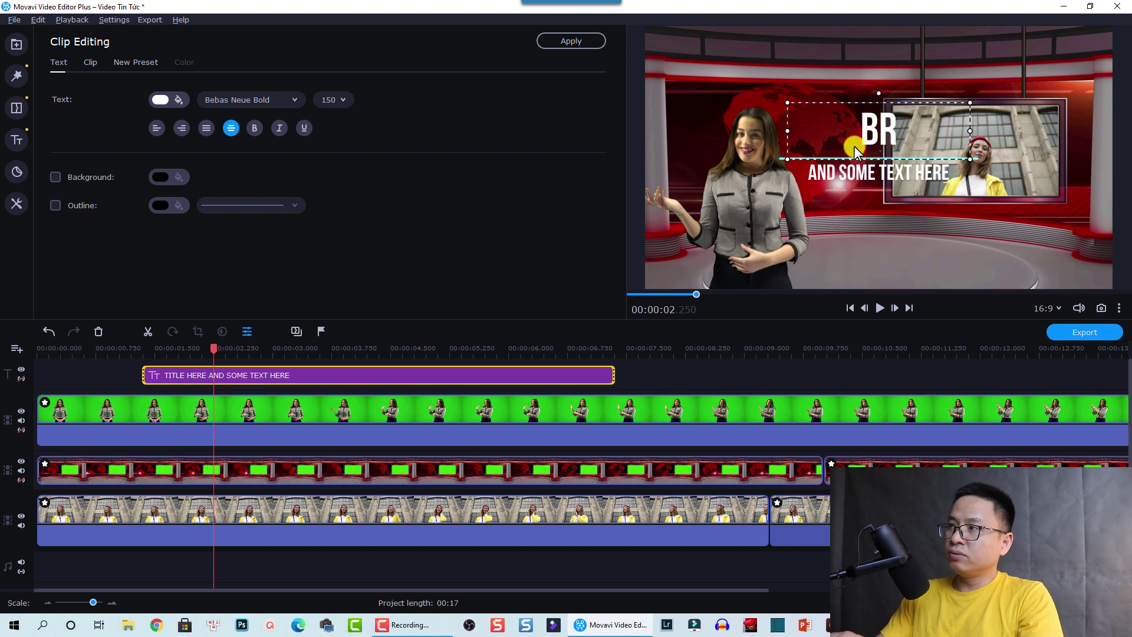
type("EAKING")
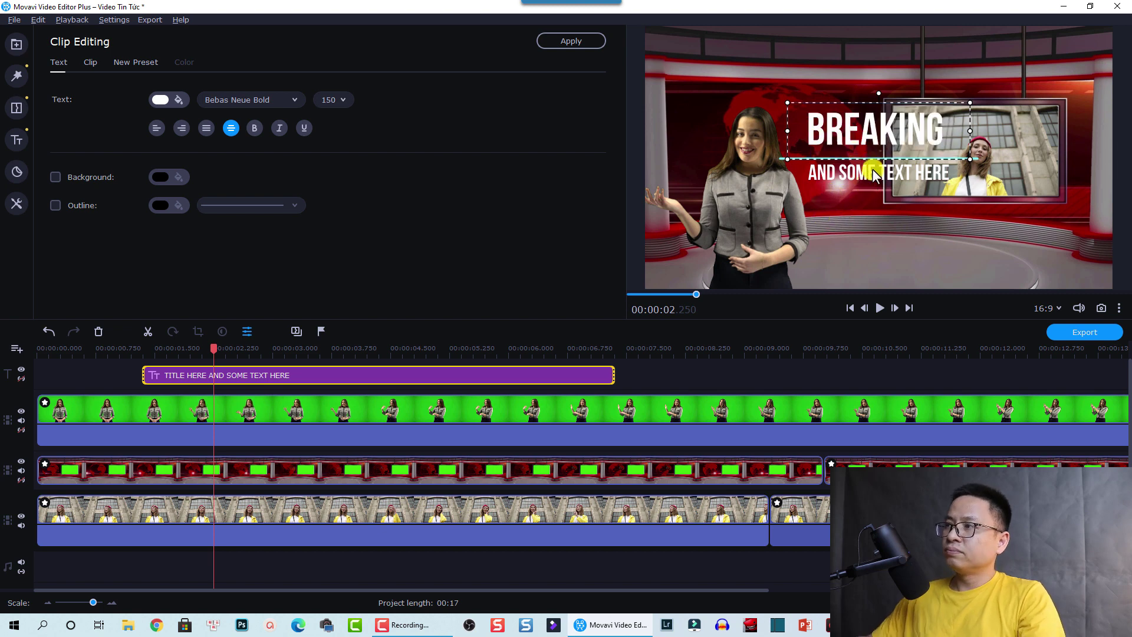
key("Return")
type("NEW")
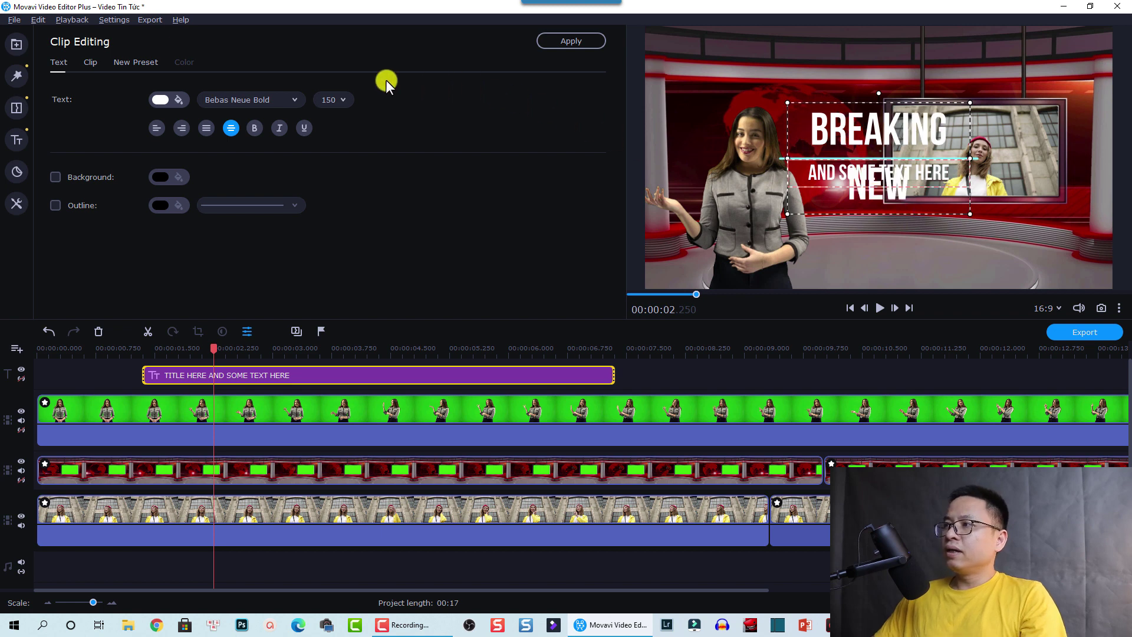
Step: Set the heading's font size to 100 and move it down slightly, closer to the title's dividing line
left_click(340, 99)
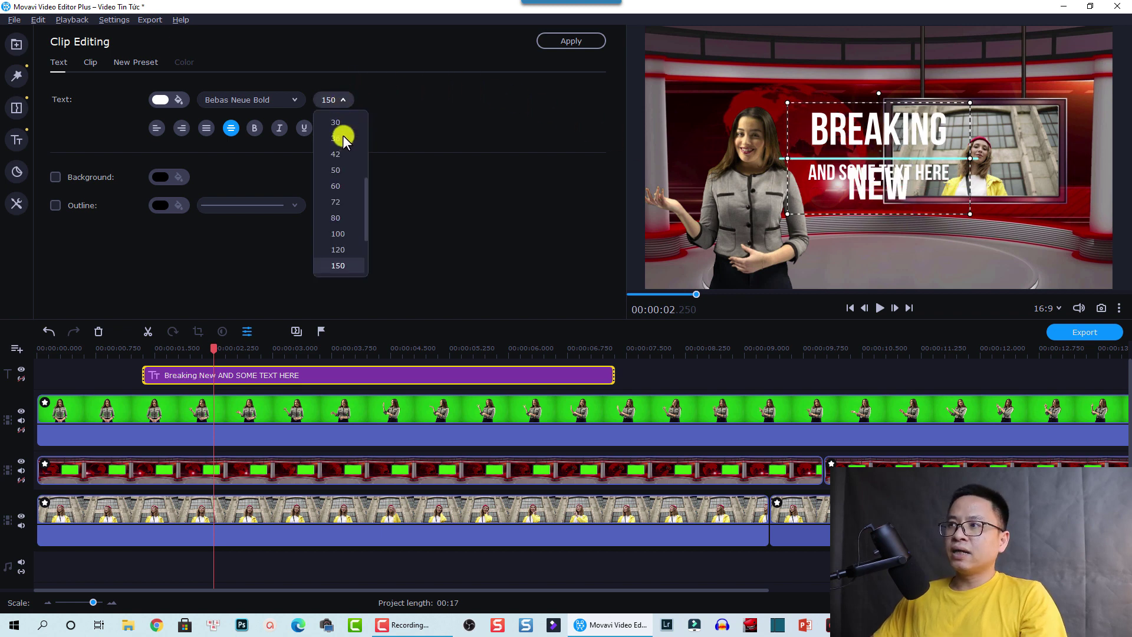
left_click(496, 235)
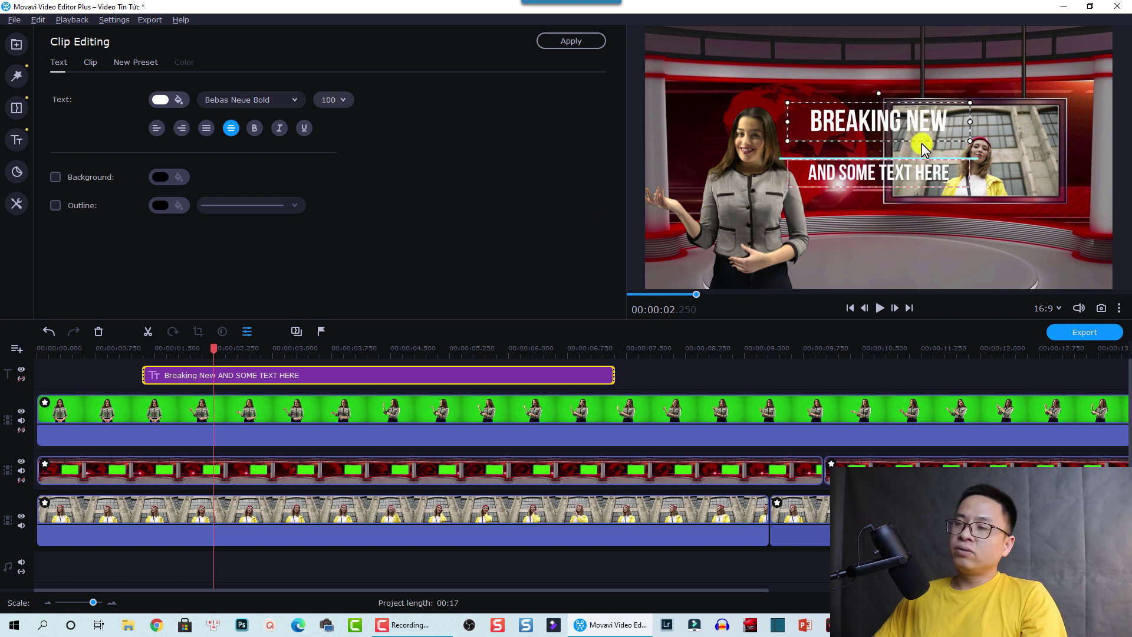
double_click(885, 130)
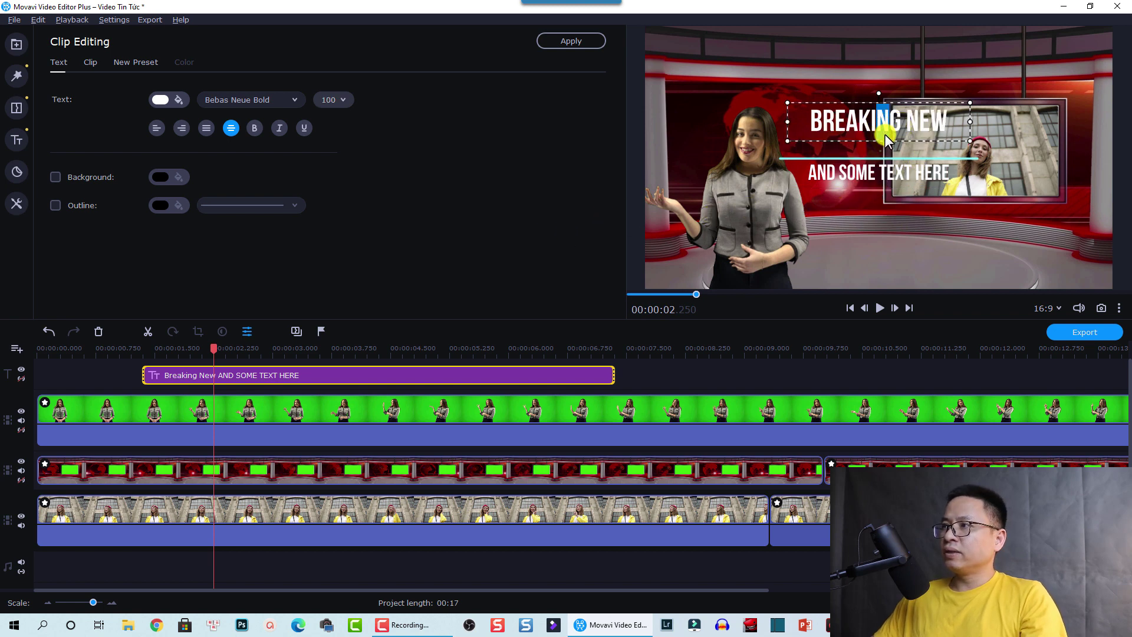
left_click(901, 148)
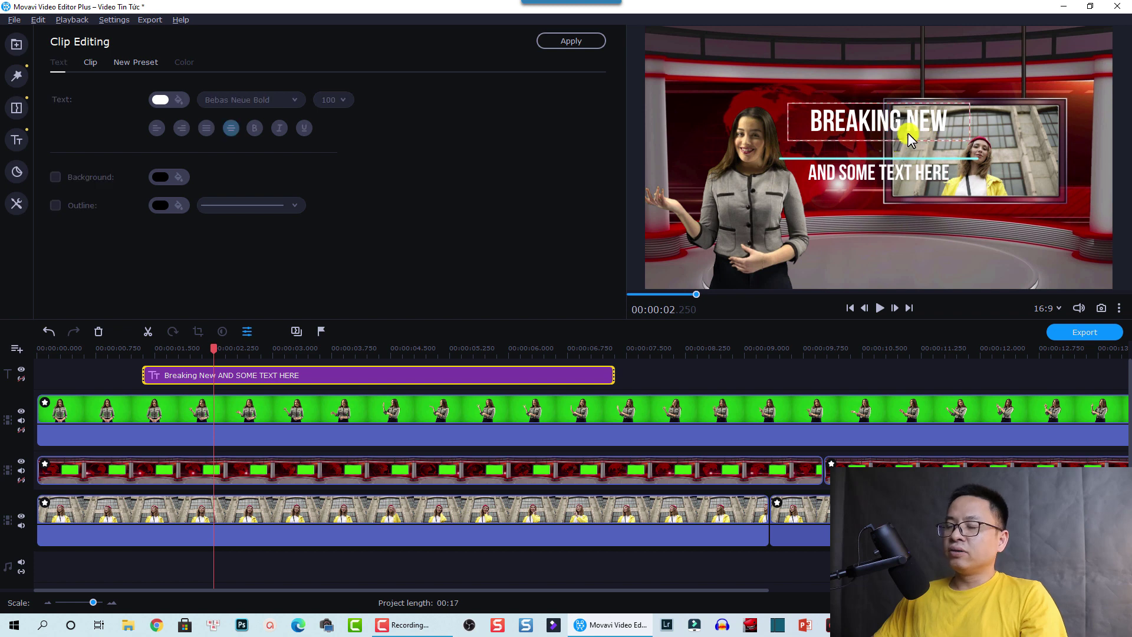
left_click_drag(876, 125, 884, 135)
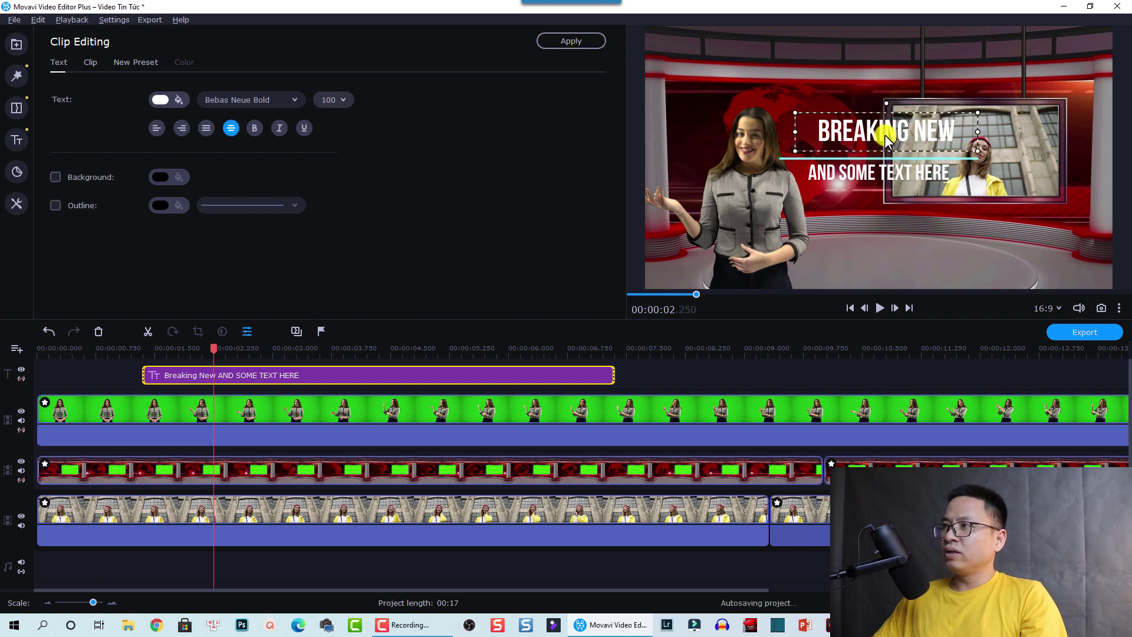
Step: Replace the title's "AND SOME TEXT HERE" subtitle line with "JACKY TV"
left_click(896, 175)
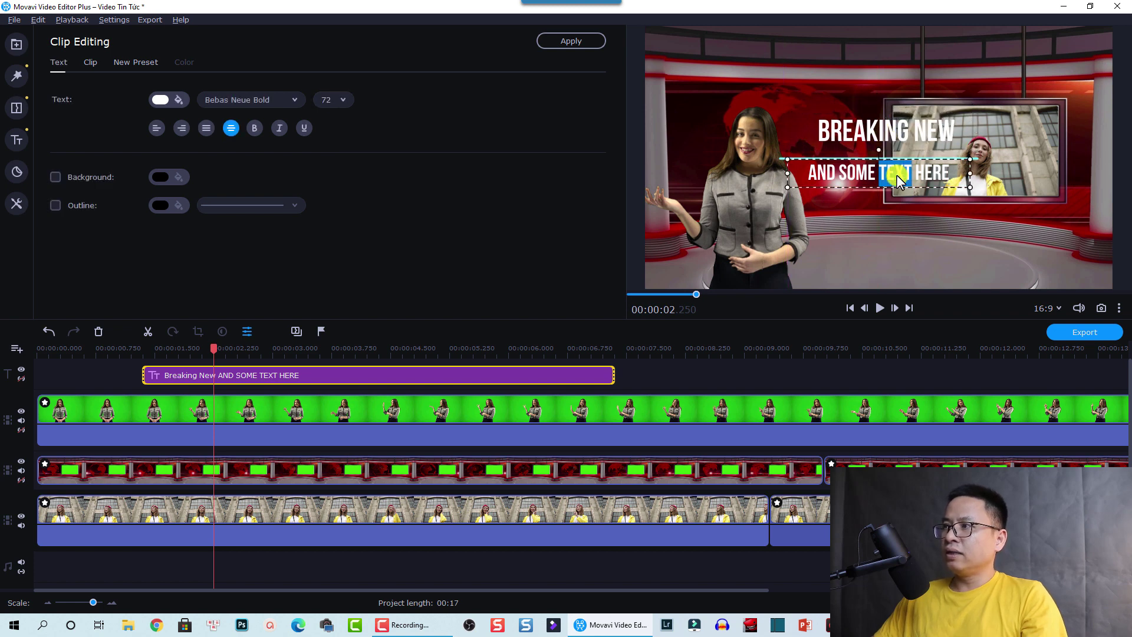
double_click(896, 174)
key("ctrl+a")
type("JA")
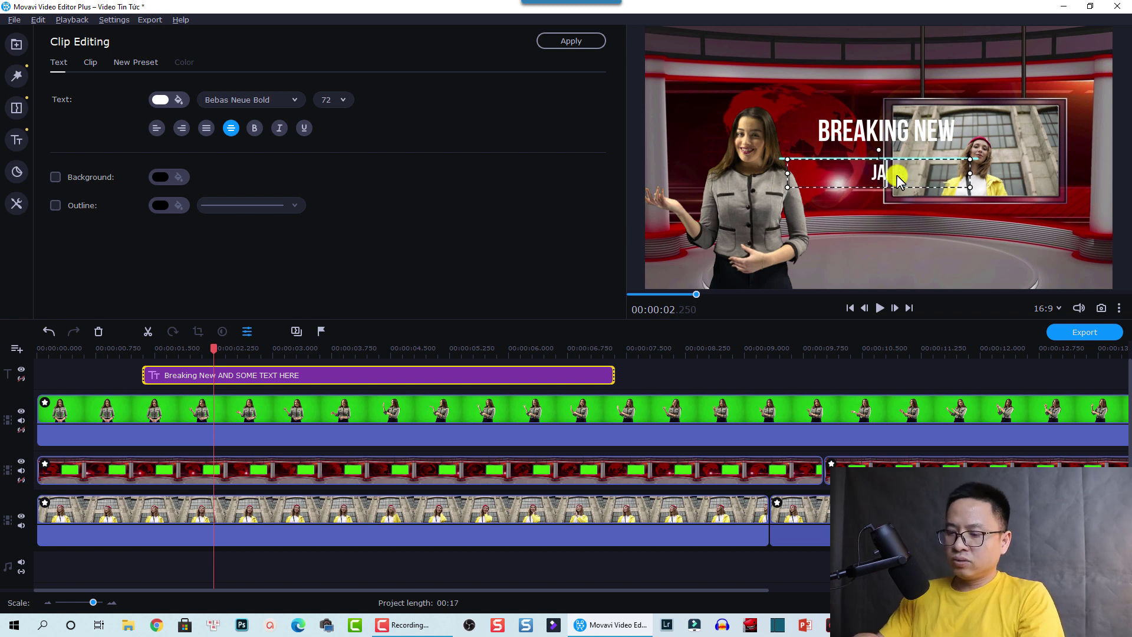
type("CKY TV")
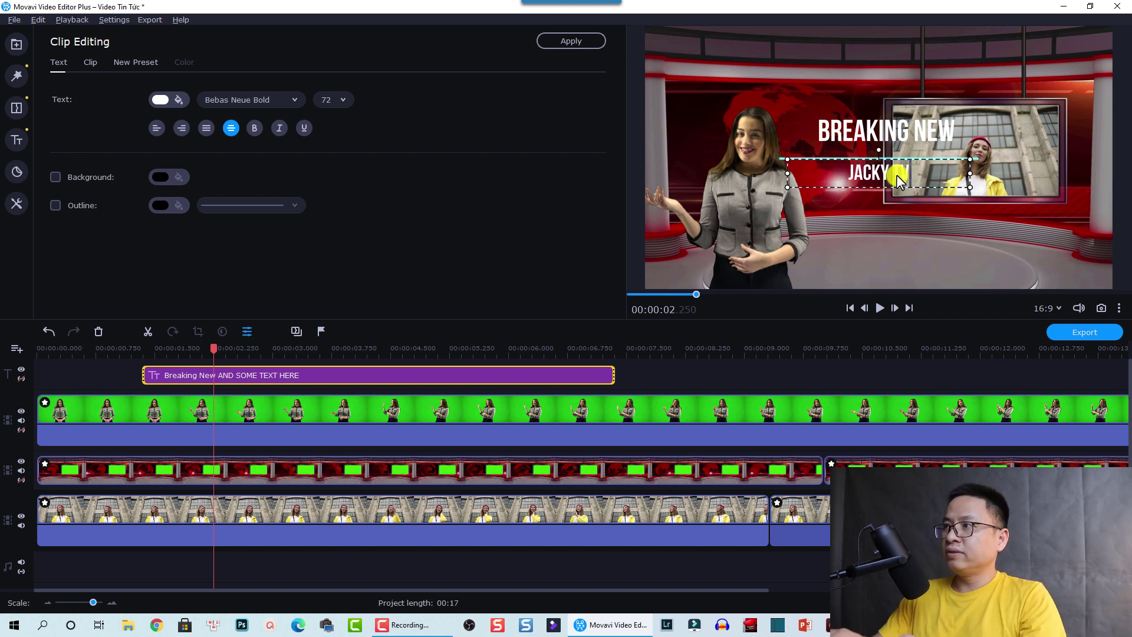
left_click(887, 224)
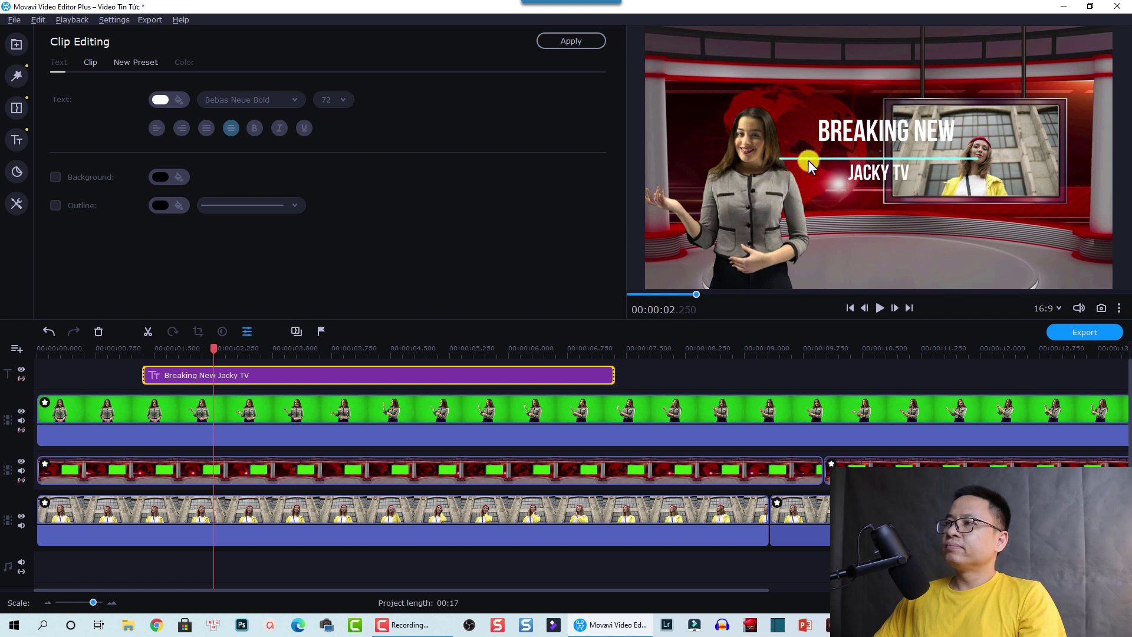
Step: Enable a black outline on both the "BREAKING NEW" heading and the "JACKY TV" subtitle
left_click(846, 144)
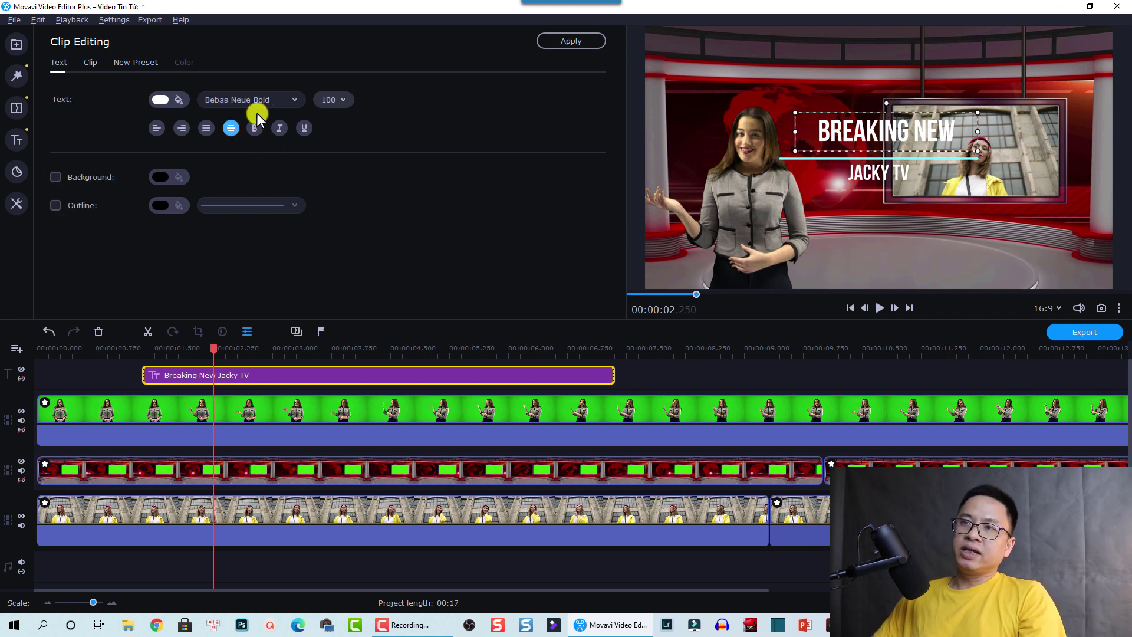
left_click(54, 206)
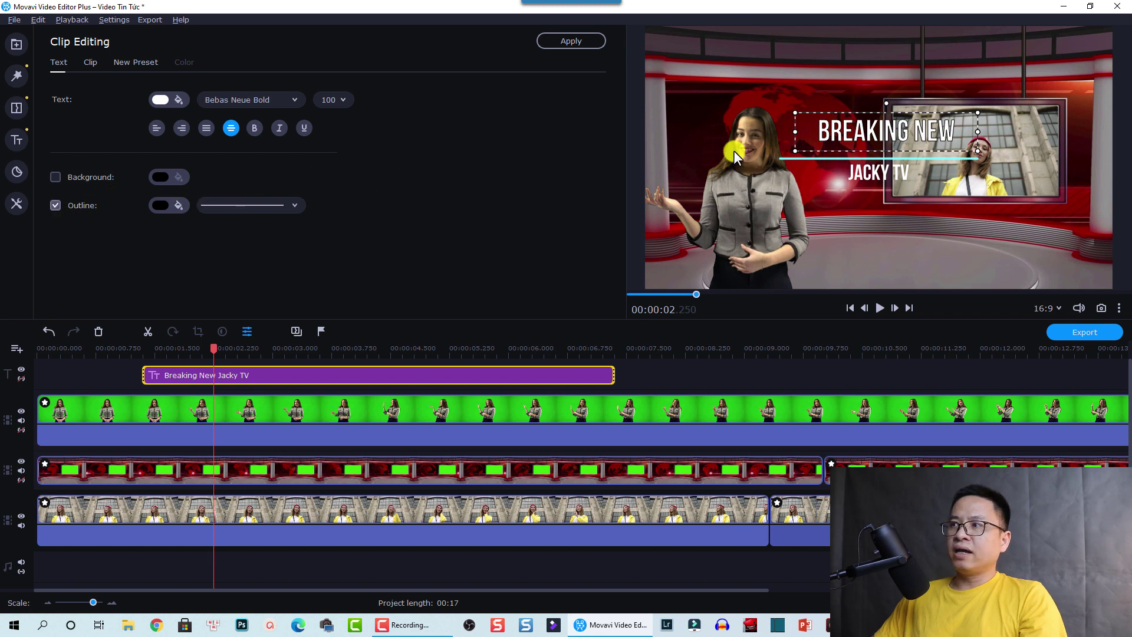
left_click(882, 172)
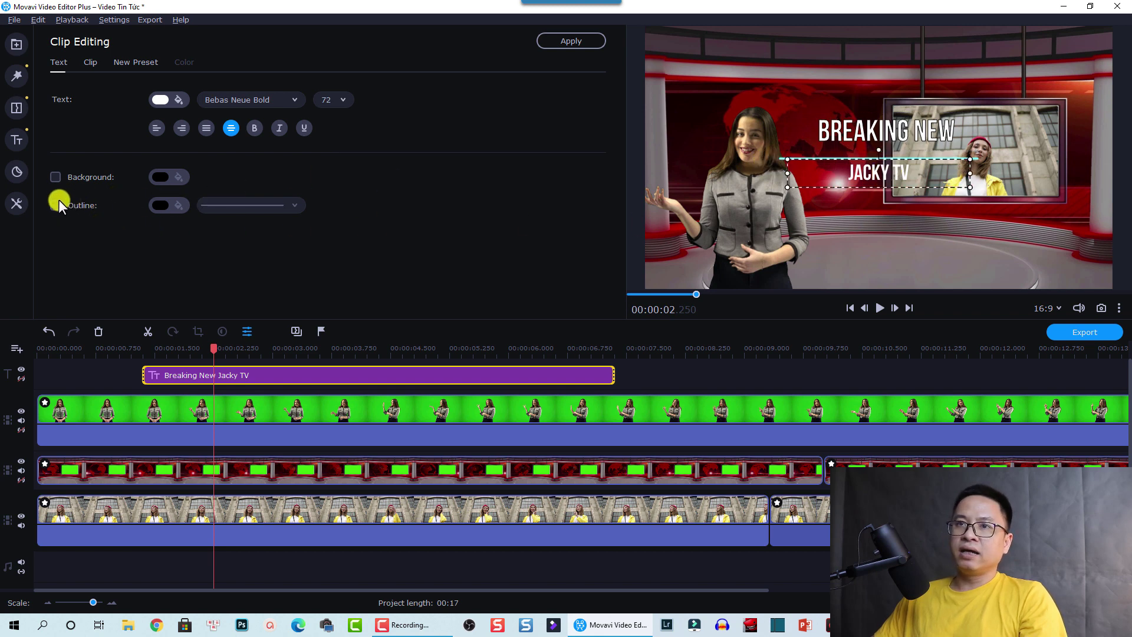
left_click(94, 205)
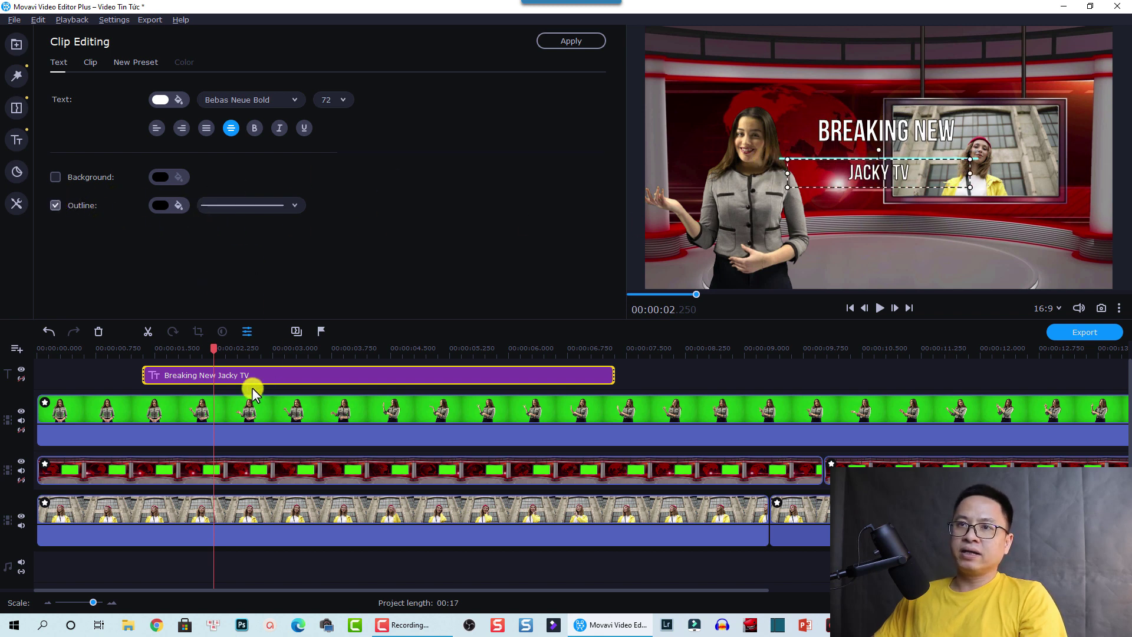
Step: Play the project from the beginning to past the title's end to check the title over the newsroom scene
left_click(40, 359)
left_click_drag(42, 348, 36, 346)
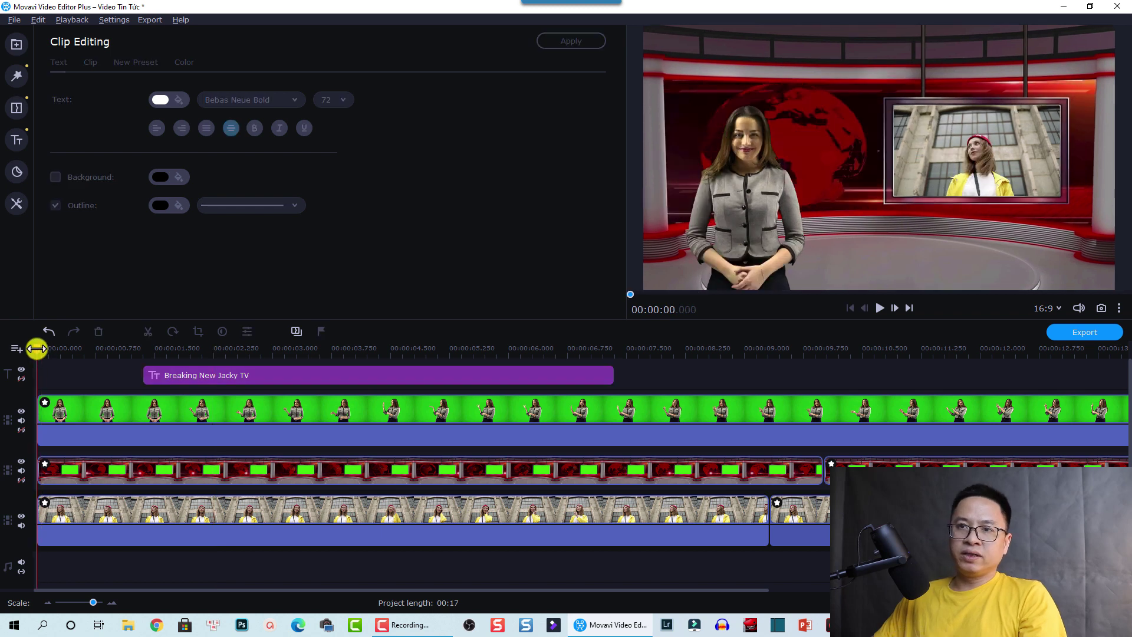
key("space")
scroll(321, 473, "down", 1)
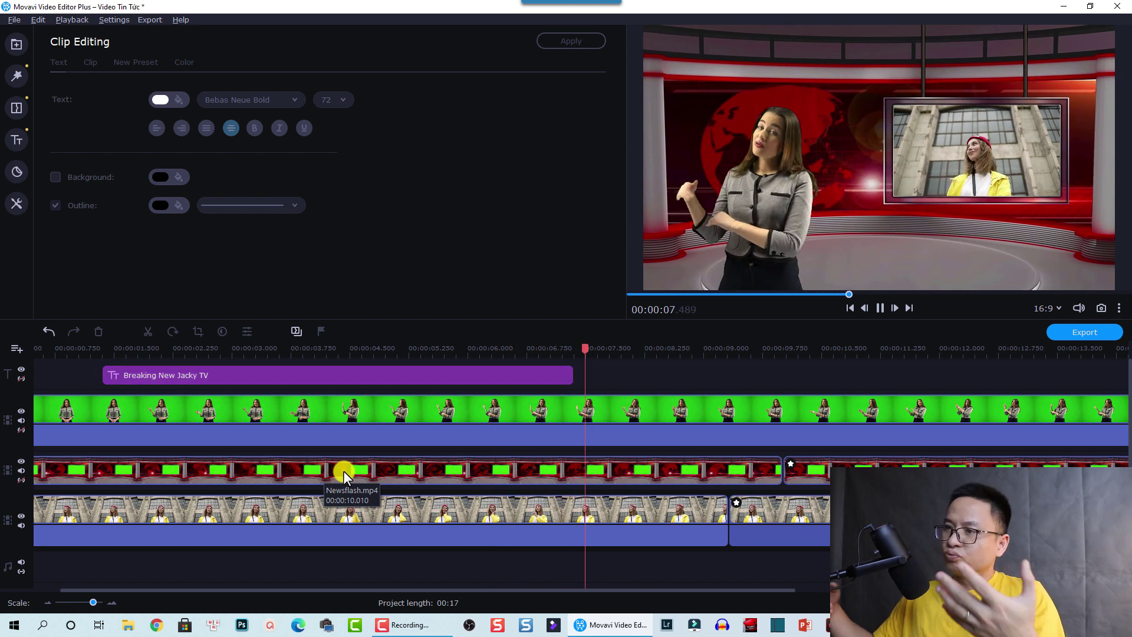
key("space")
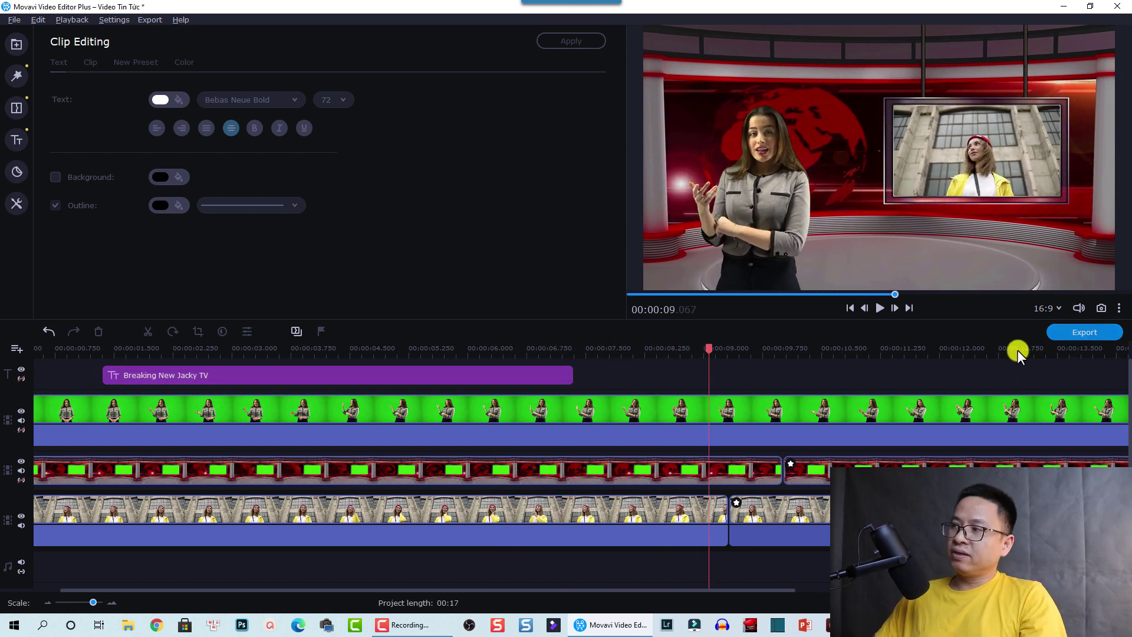
Step: Open the export settings for saving the finished project as a video file on the computer
key("ctrl+e")
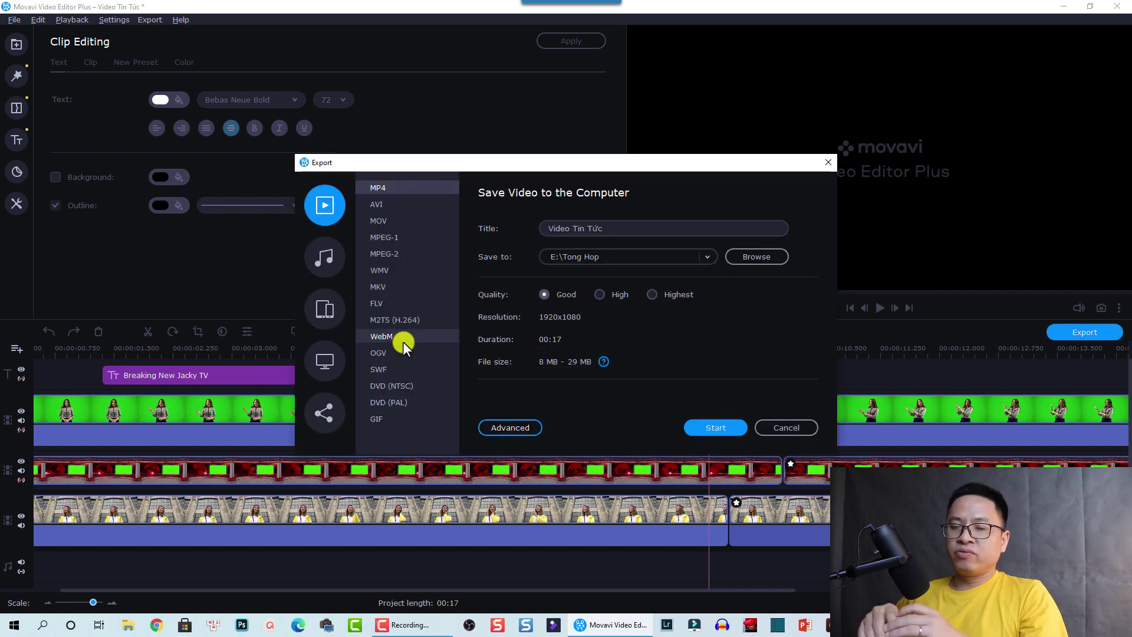